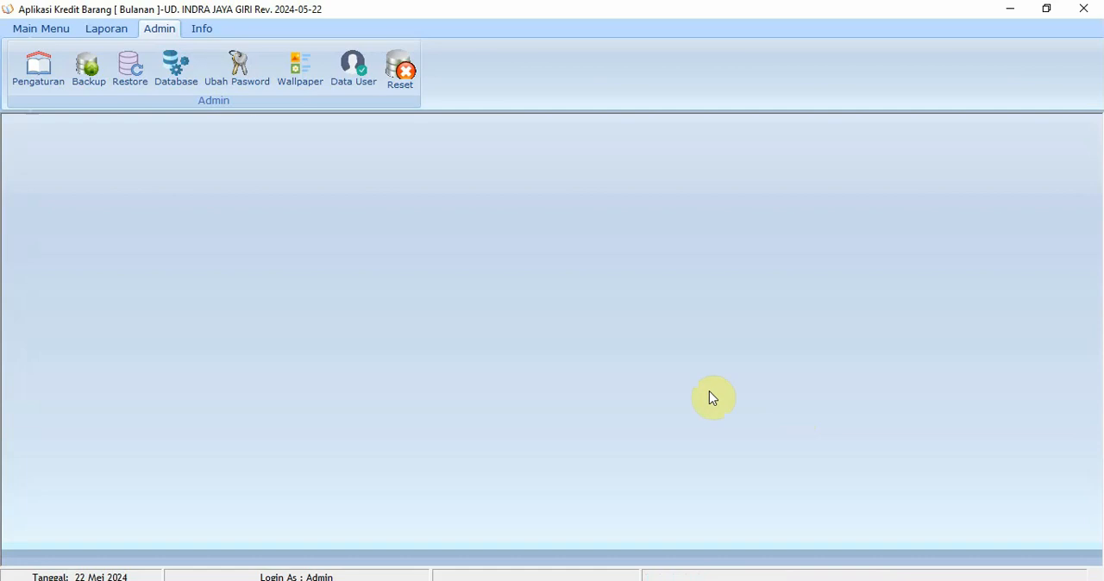
Open the institution settings (Seting Lembaga)
left_click(47, 32)
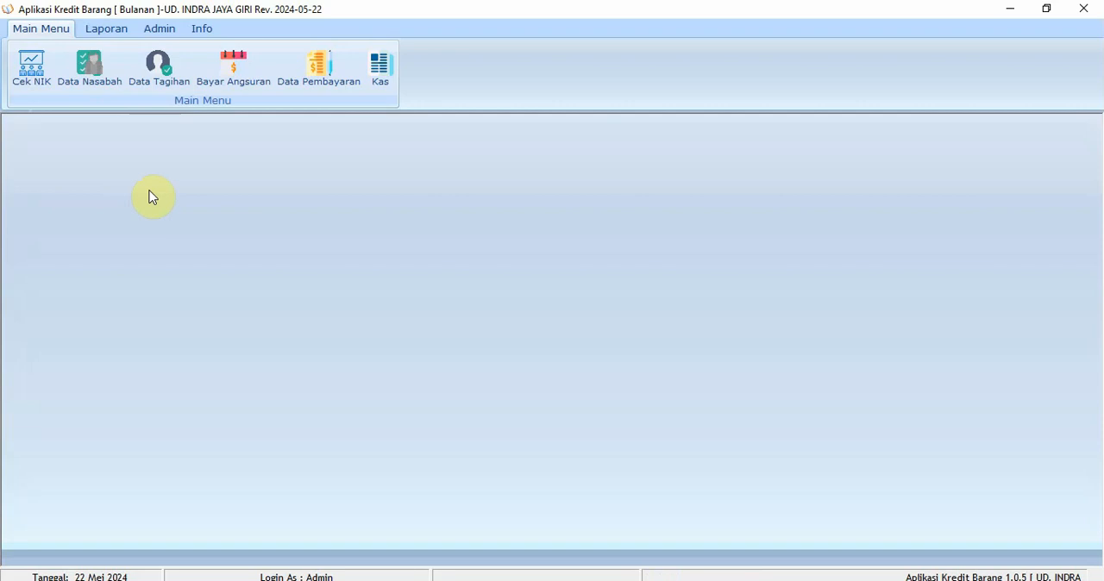
left_click(160, 31)
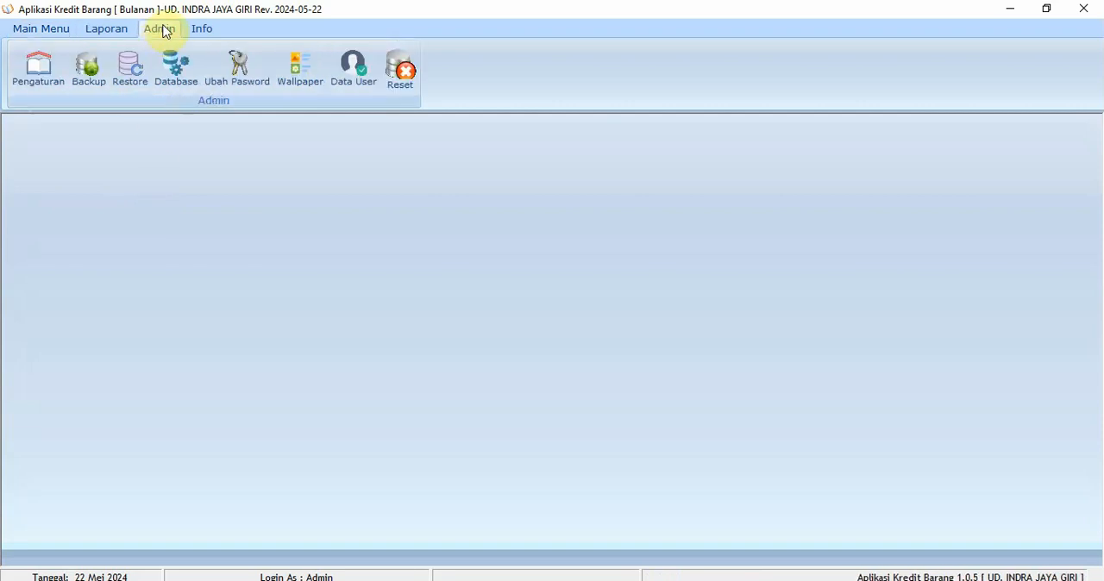
left_click(39, 86)
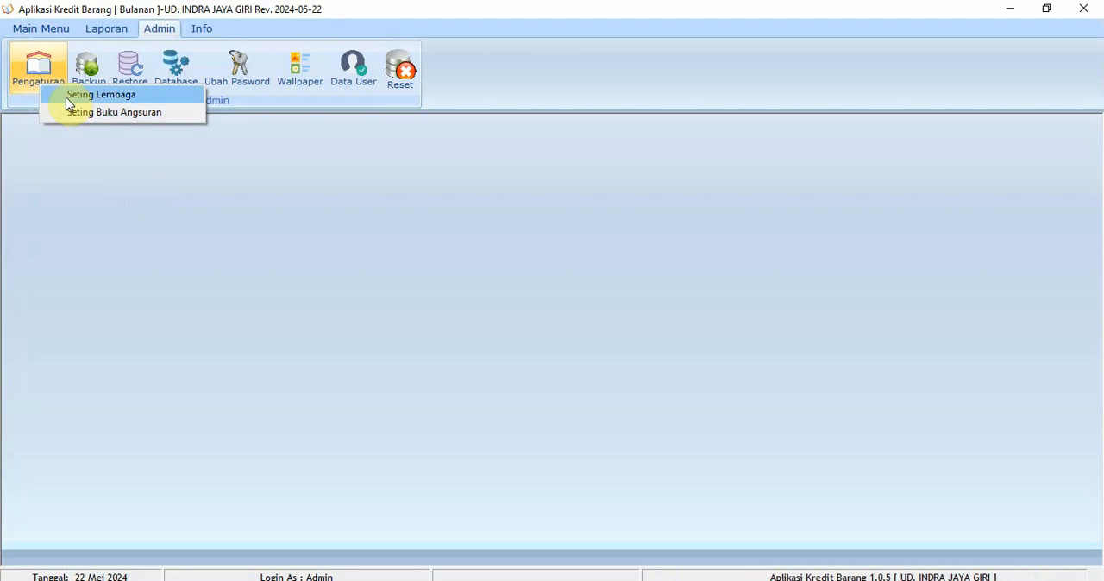
left_click(66, 96)
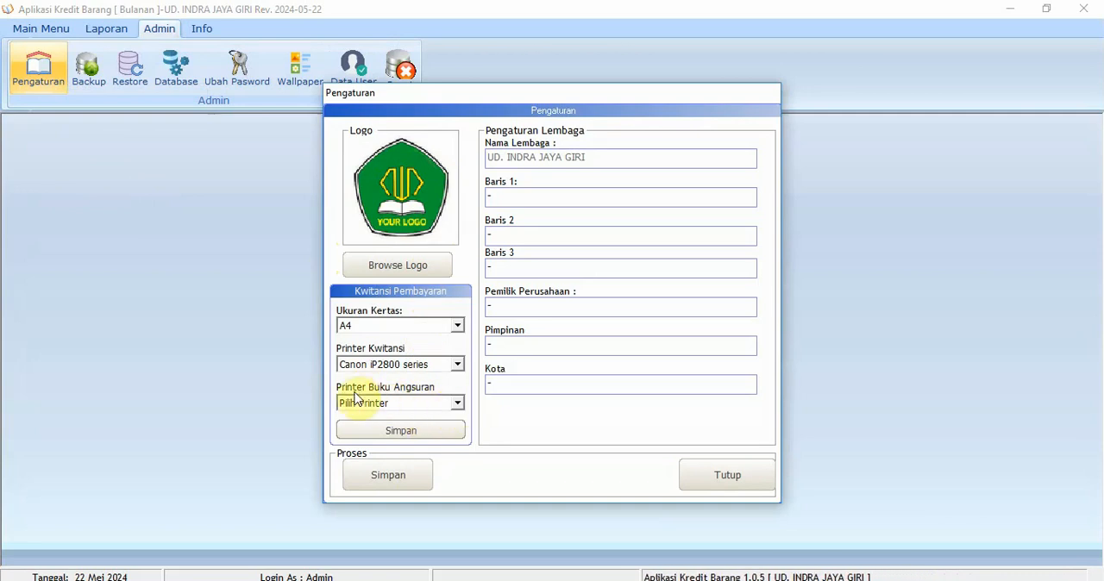
Set the installment-book printer (Printer Buku Angsuran) to doPDF v6, then save and close the institution settings
left_click(456, 406)
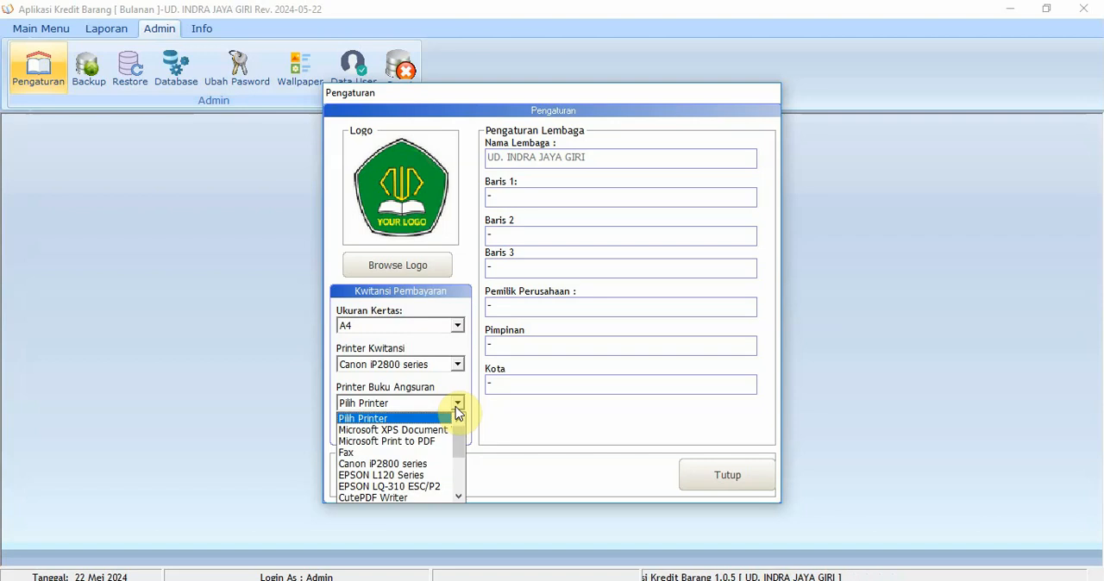
left_click(456, 405)
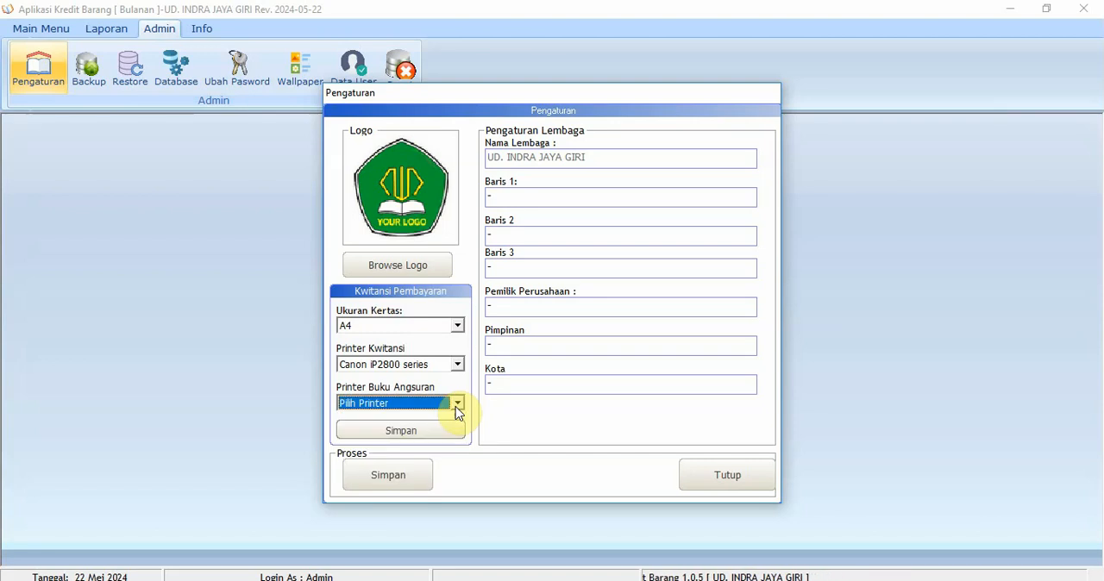
left_click(456, 405)
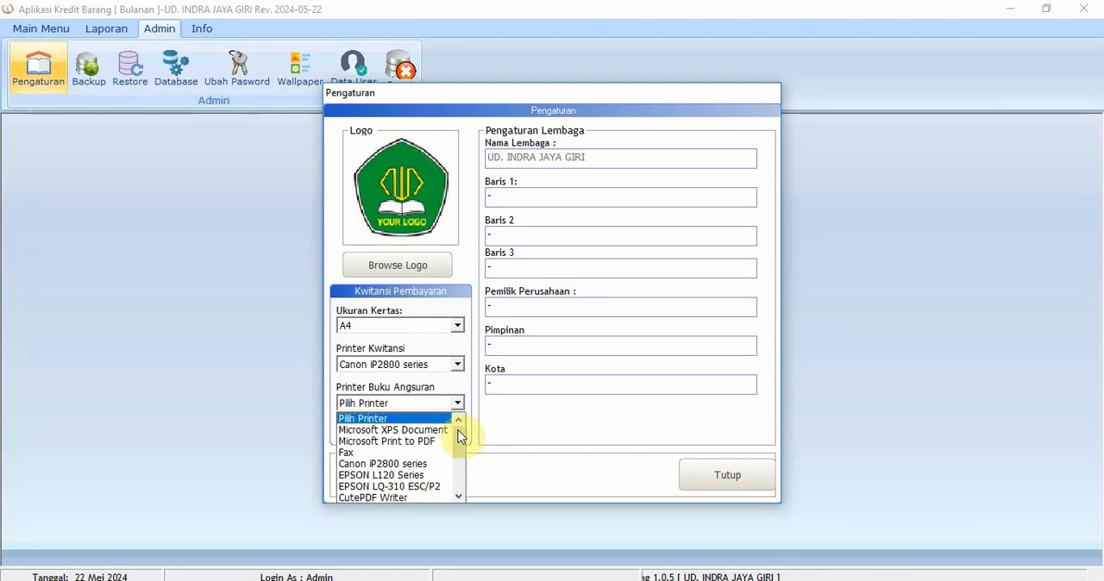
mouse_move(458, 437)
left_mouse_down()
mouse_move(462, 491)
mouse_move(464, 423)
left_mouse_up()
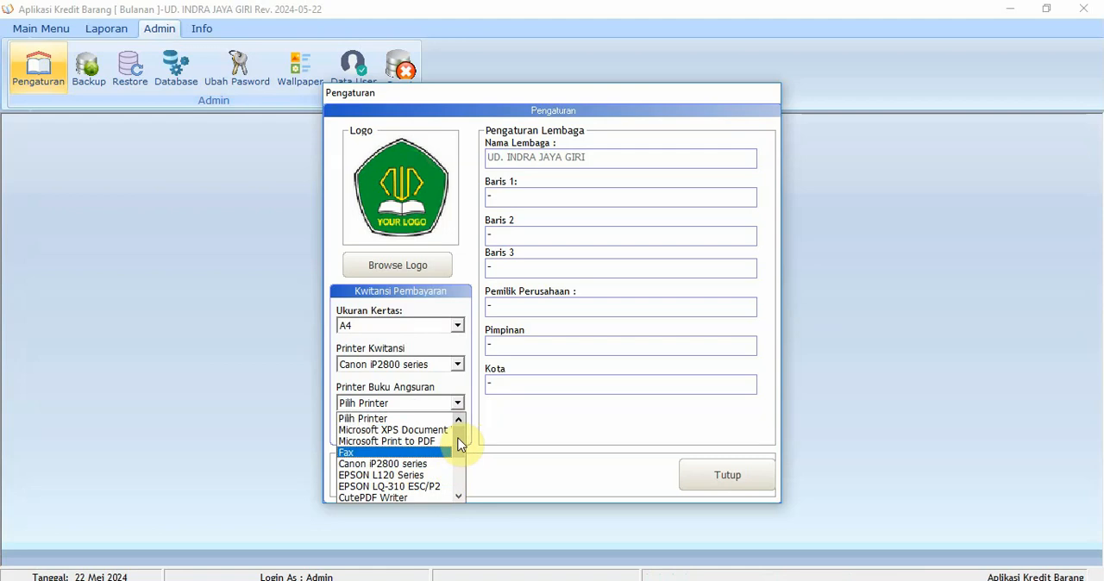
mouse_move(457, 442)
left_mouse_down()
mouse_move(460, 487)
mouse_move(459, 441)
left_mouse_up()
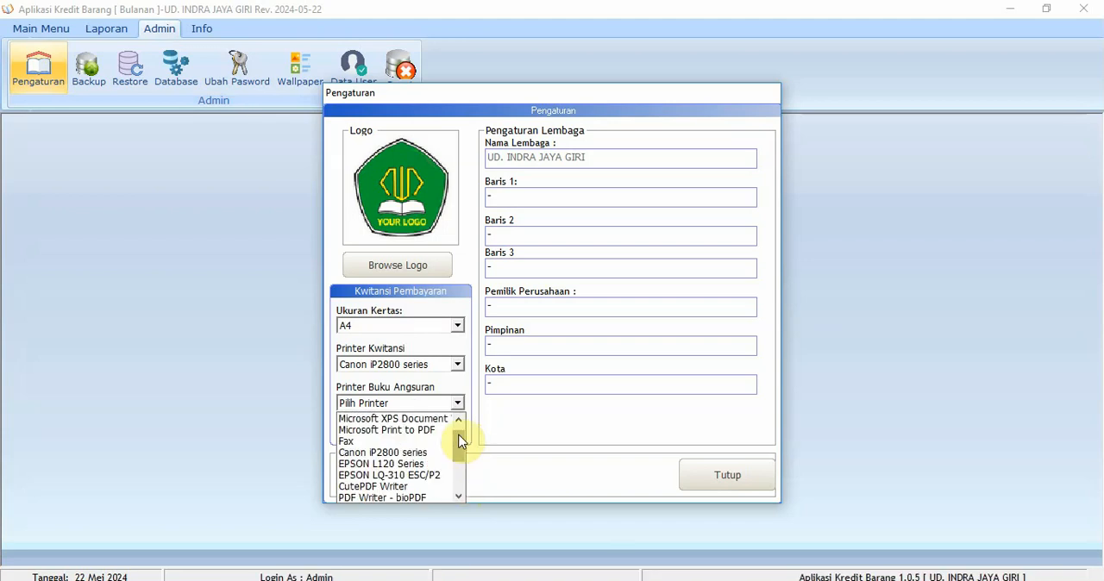
mouse_move(460, 446)
left_mouse_down()
mouse_move(458, 485)
mouse_move(461, 435)
mouse_move(458, 488)
mouse_move(458, 437)
left_mouse_up()
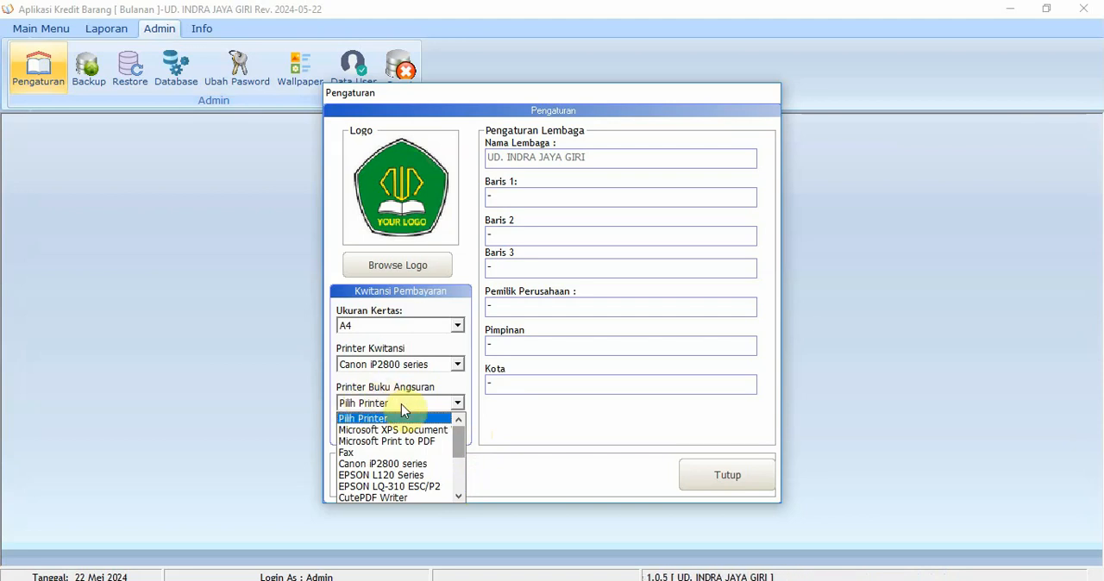
mouse_move(450, 448)
left_mouse_down()
mouse_move(458, 492)
mouse_move(463, 436)
left_mouse_up()
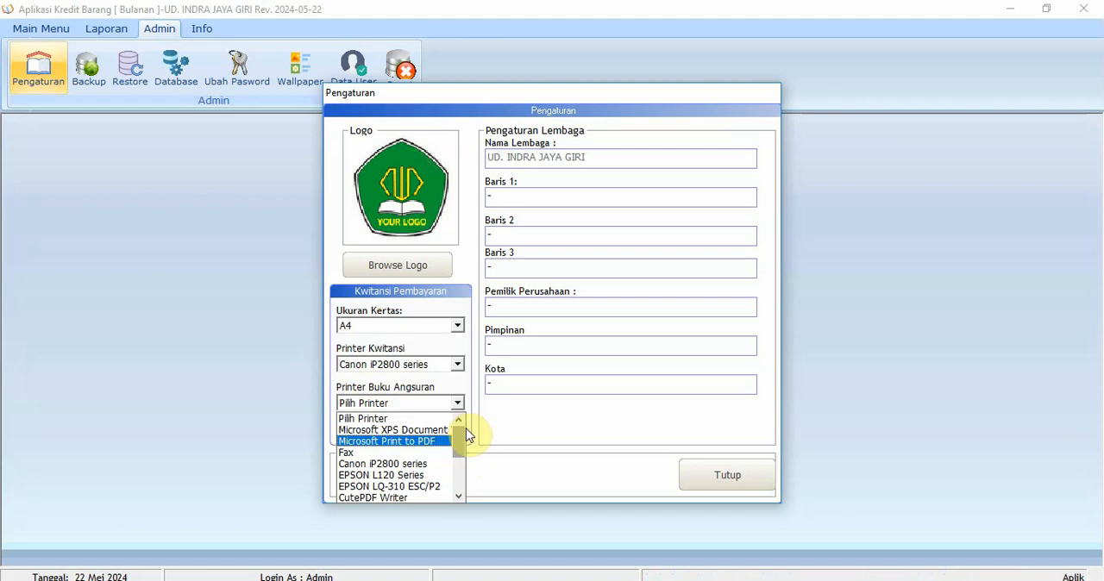
left_click_drag(461, 442, 463, 473)
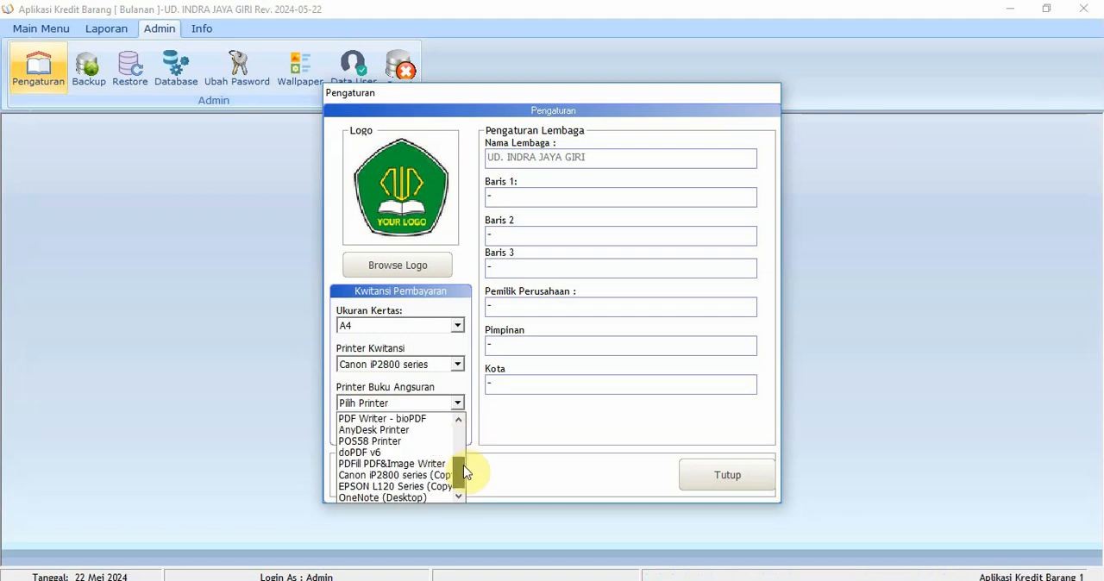
left_click(428, 452)
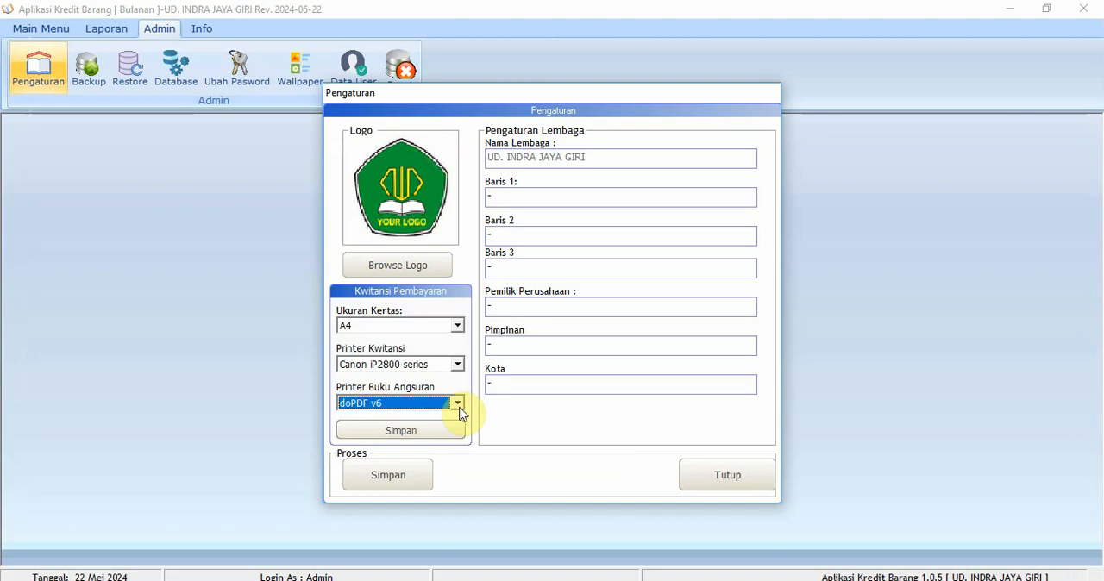
left_click(393, 483)
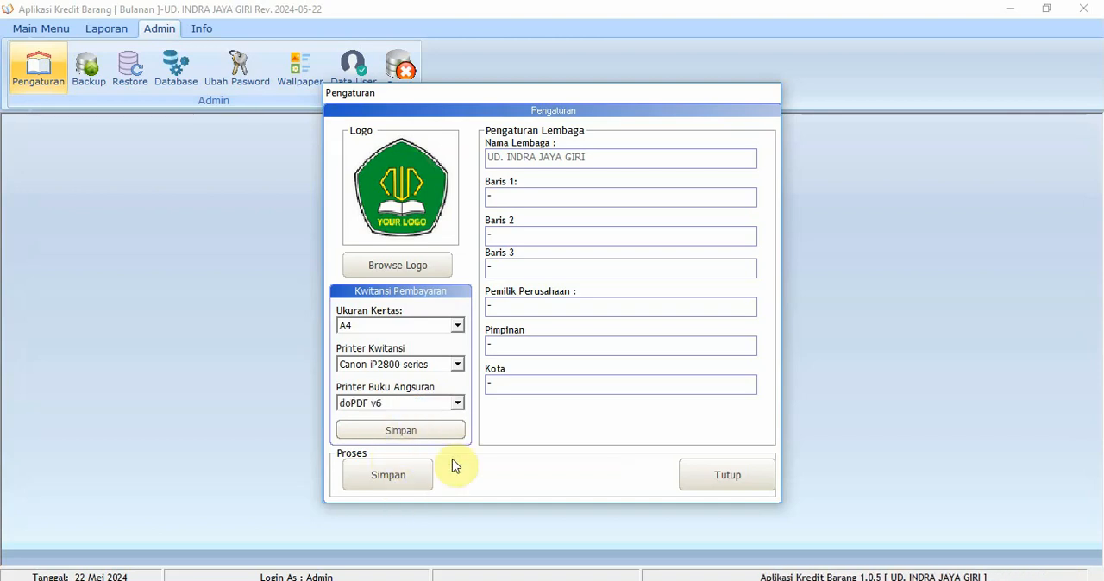
left_click(582, 356)
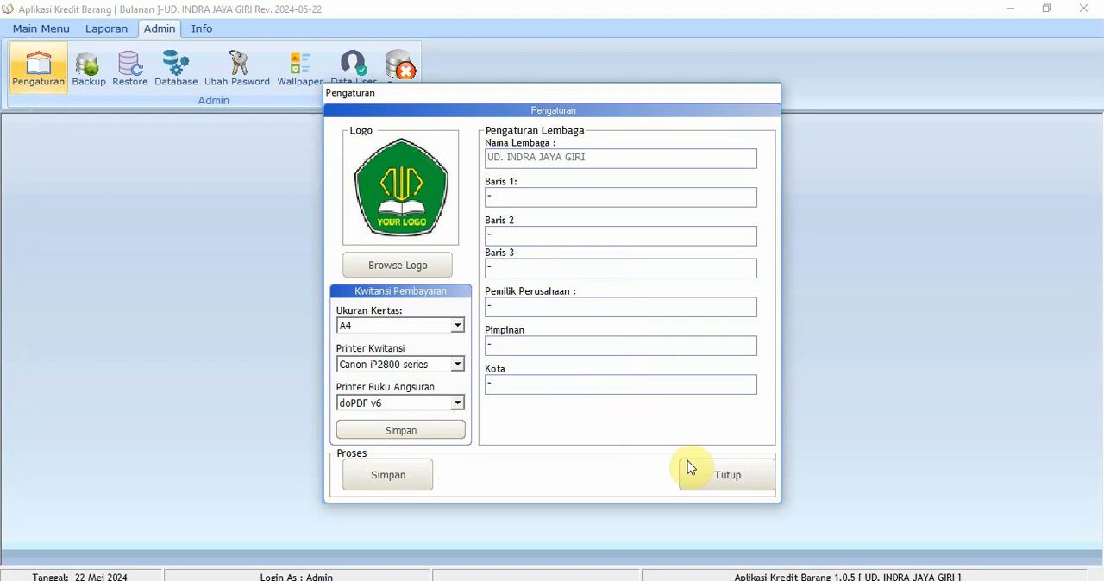
left_click(715, 475)
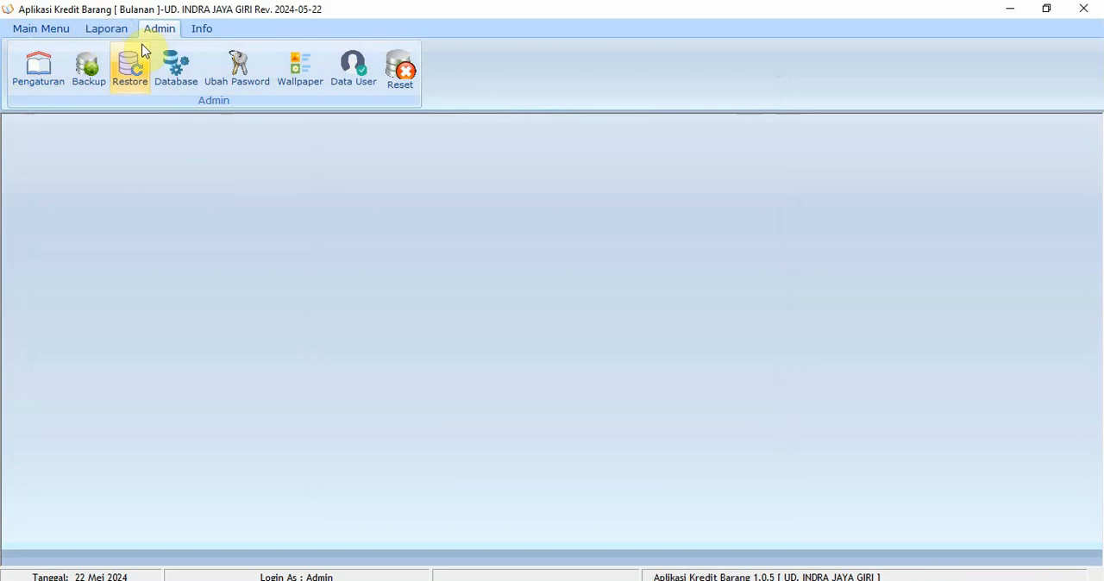
In the installment-book settings (Seting Buku Angsuran), set Spasi Setelah Baris Ke to 15
left_click(54, 79)
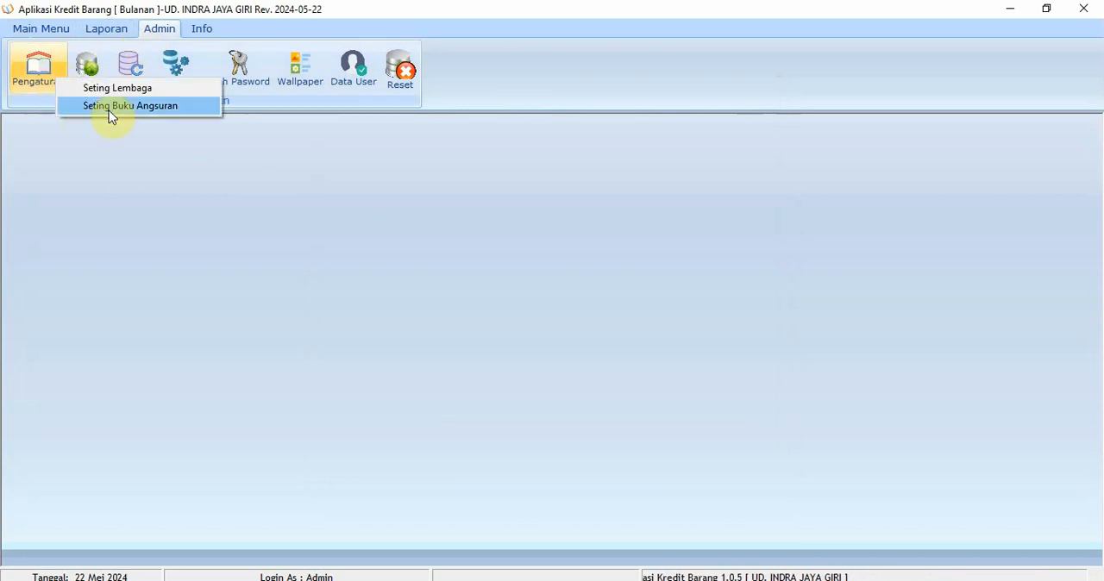
left_click(108, 111)
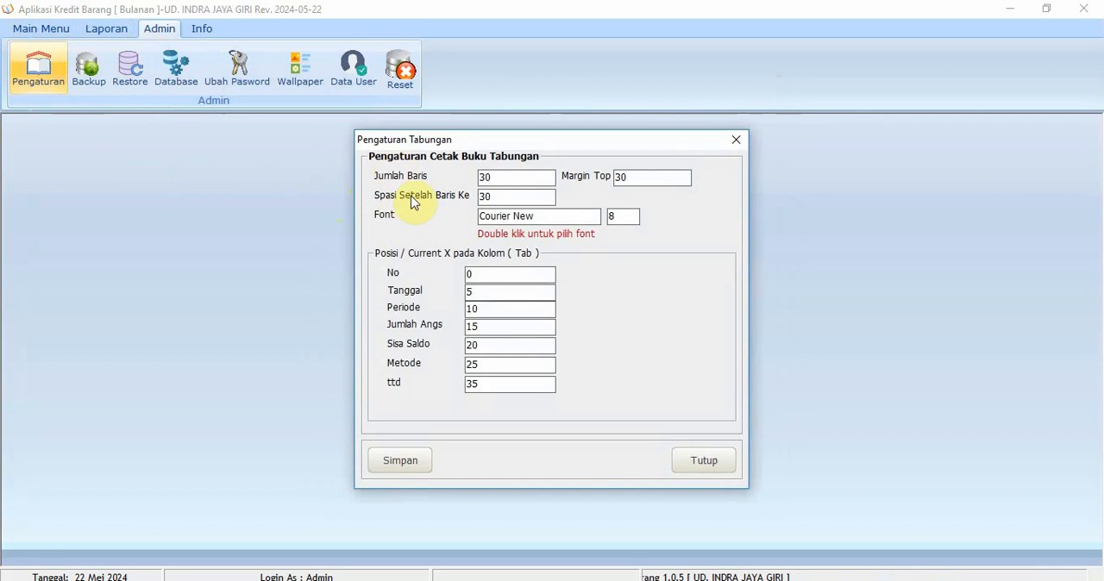
double_click(507, 183)
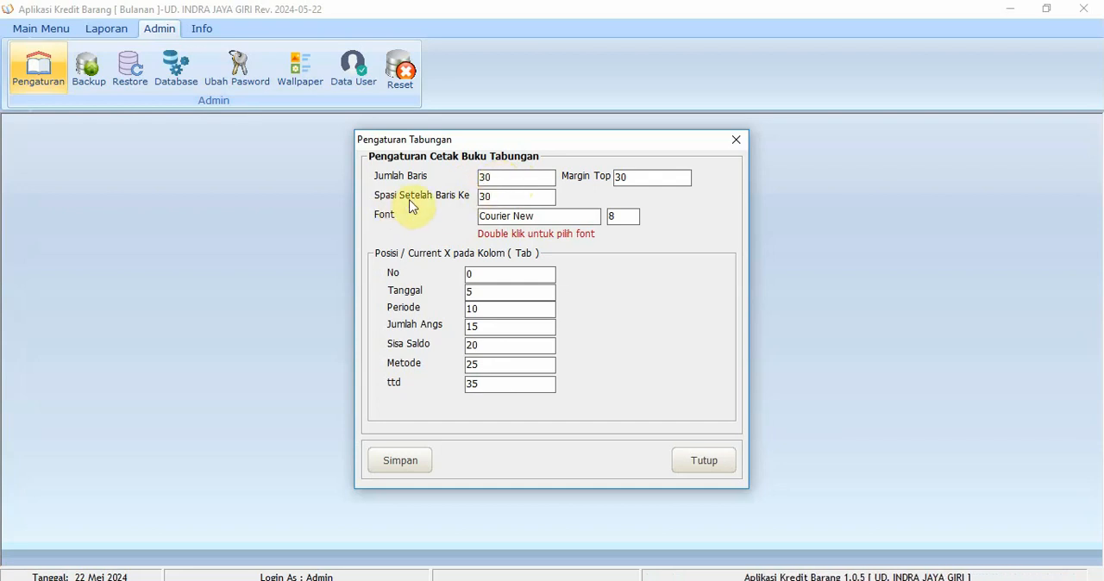
left_click_drag(509, 198, 440, 199)
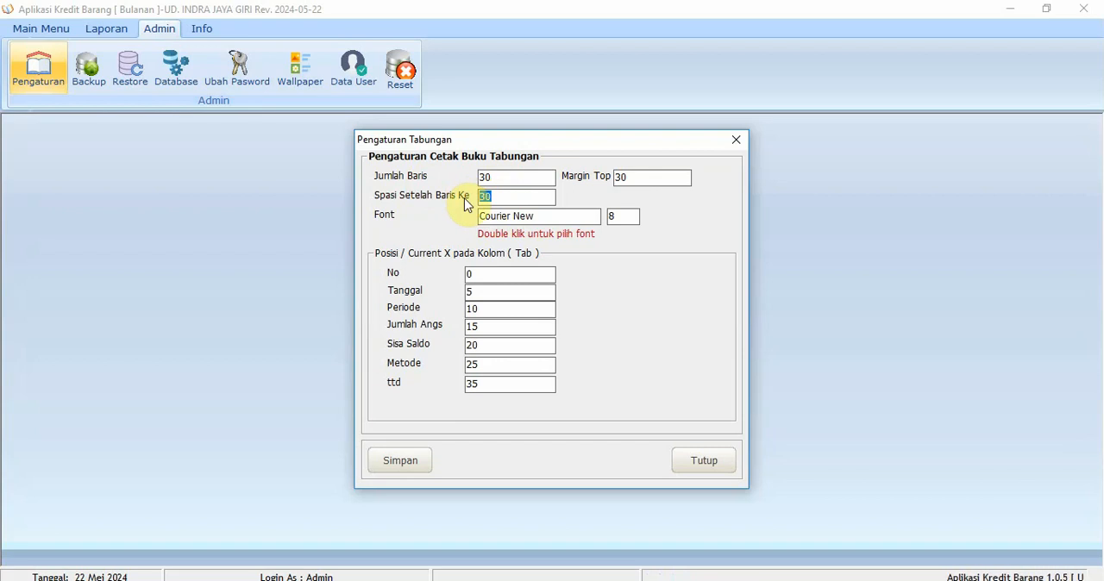
type("1")
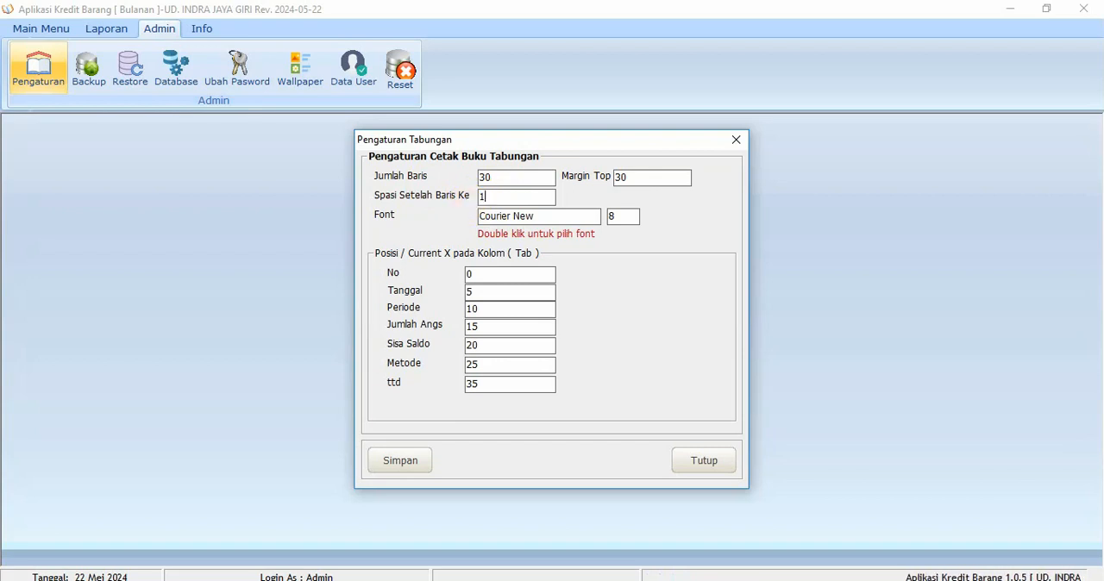
type("5")
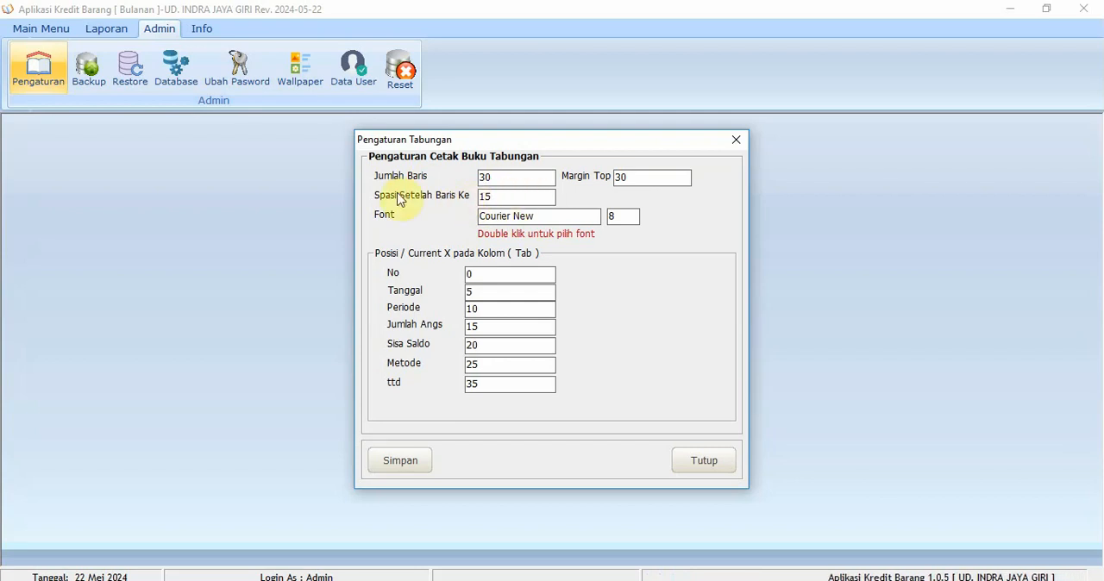
Check the top margin and font size, then save the installment-book print settings and close them
left_click_drag(645, 180, 600, 185)
left_click(651, 180)
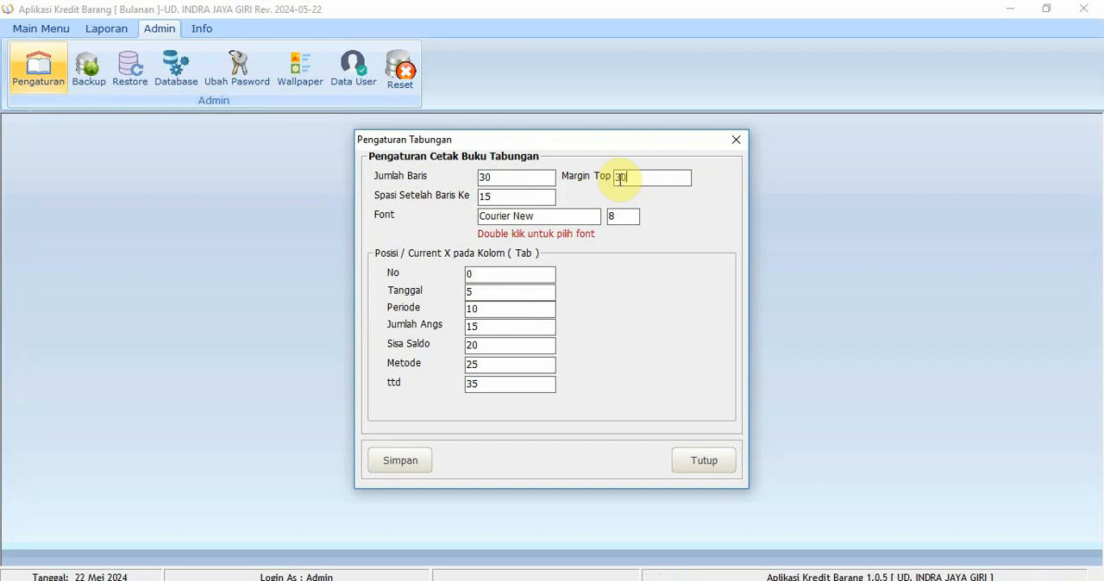
double_click(620, 179)
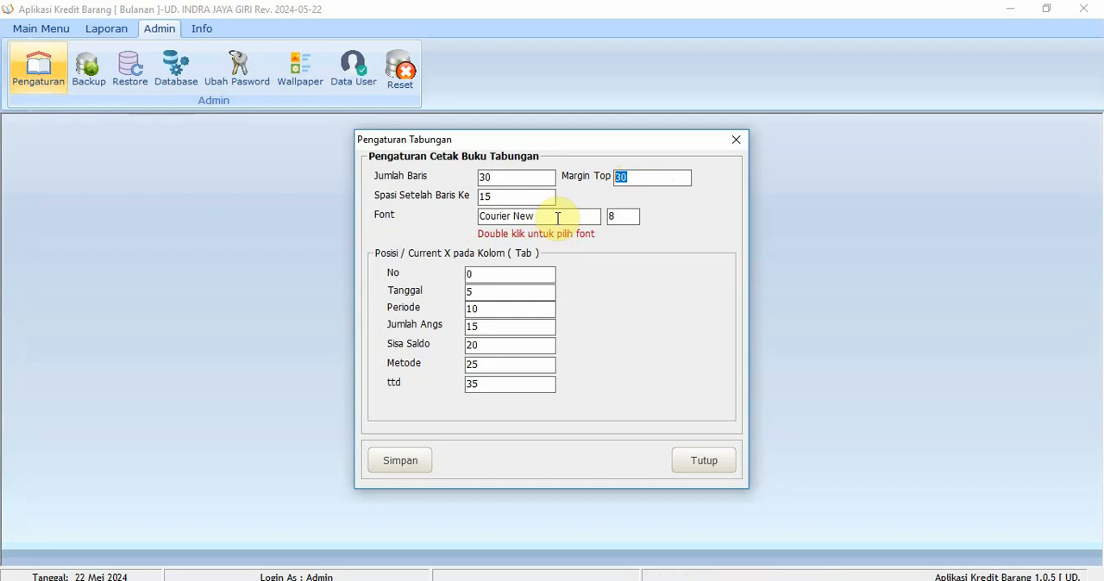
left_click(621, 219)
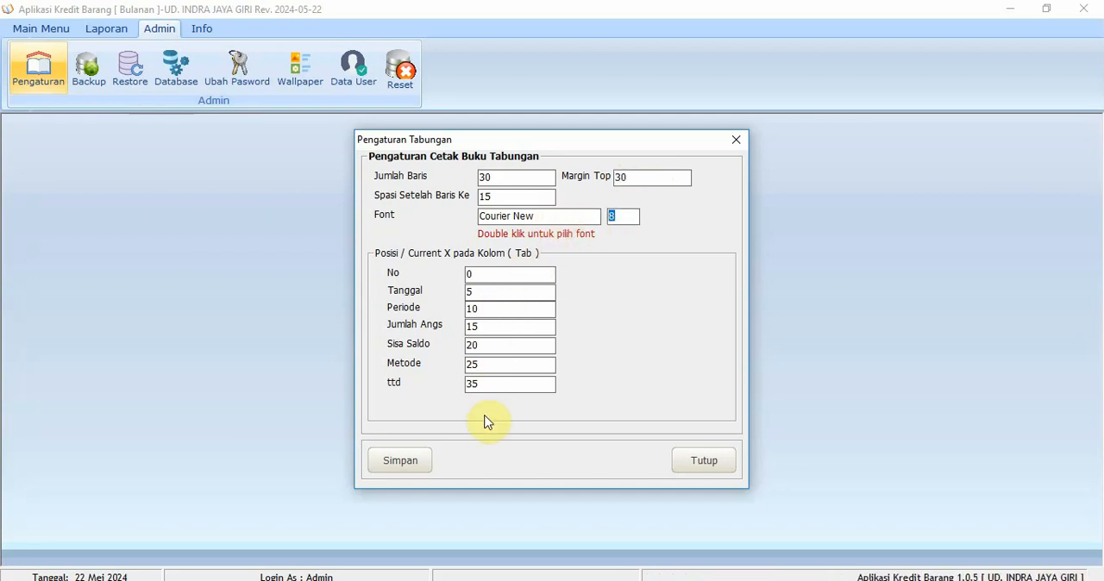
left_click(417, 464)
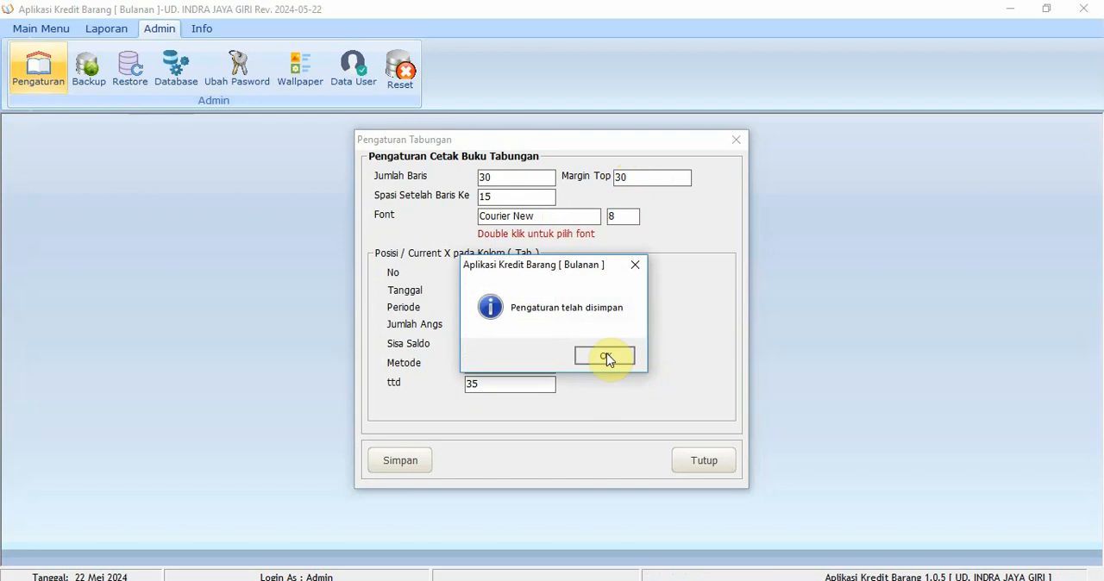
left_click(609, 357)
left_click(706, 464)
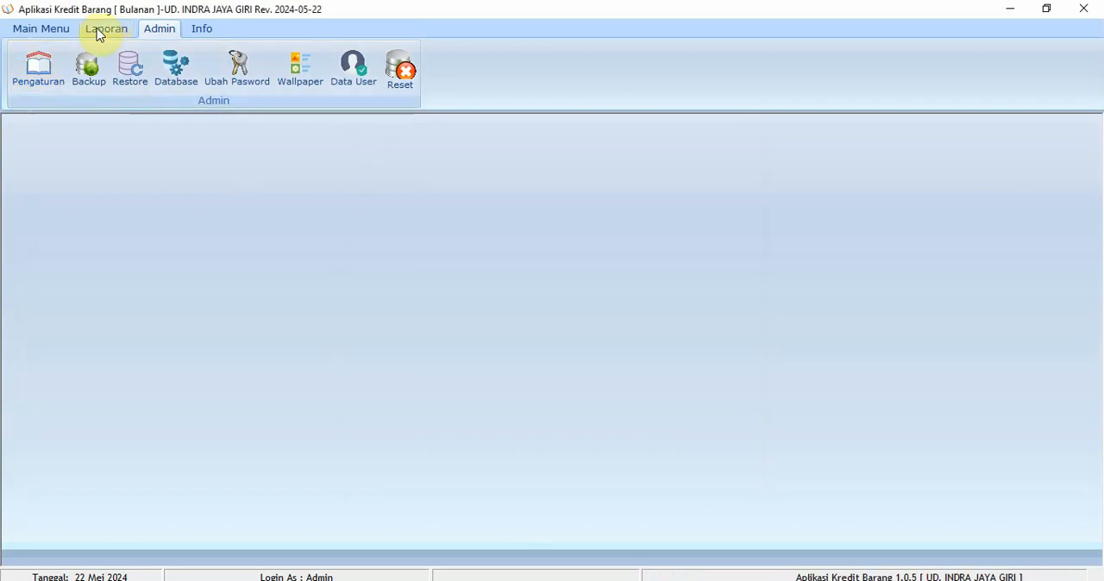
Open the customer data list (Data Nasabah)
left_click(57, 31)
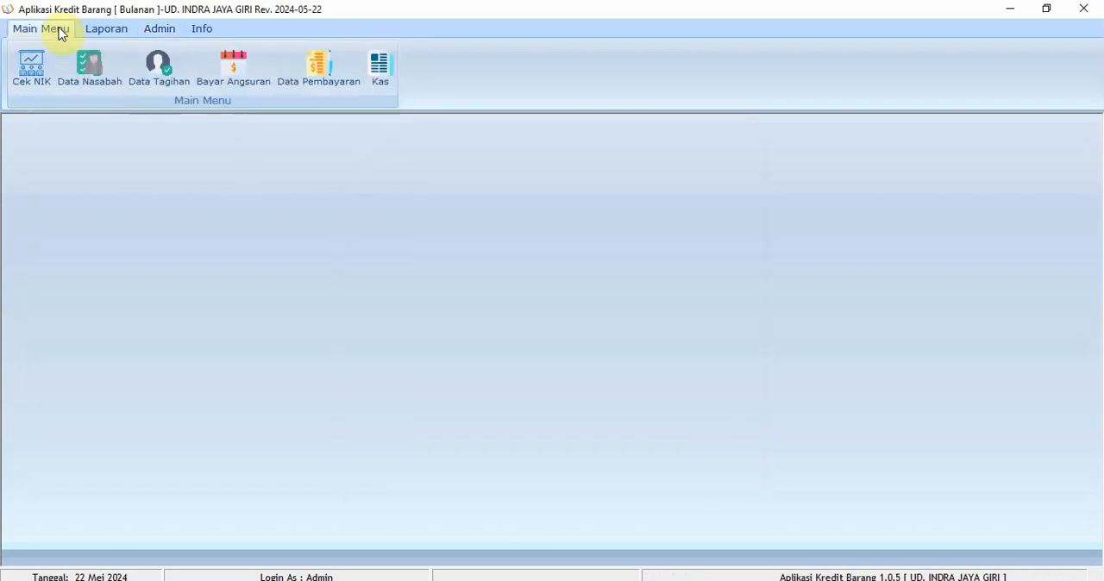
left_click(99, 86)
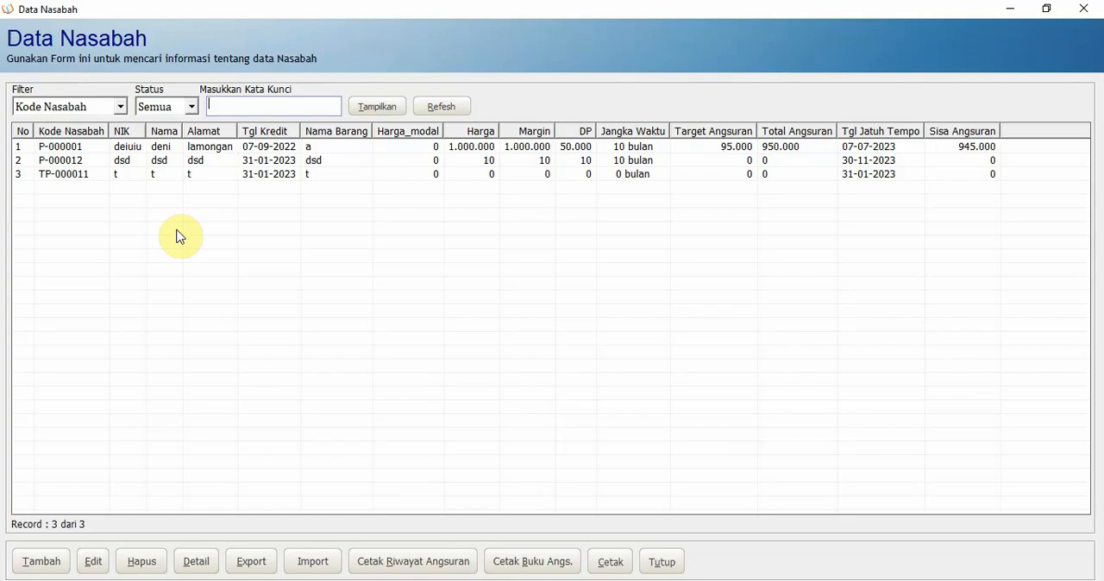
left_click(270, 174)
left_click(282, 160)
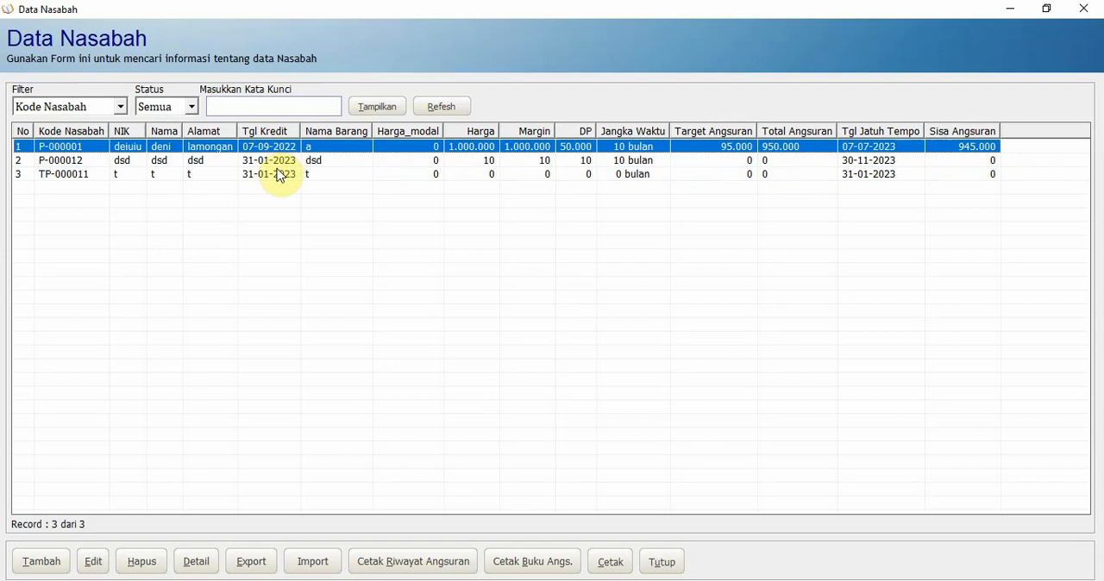
left_click(273, 162)
left_click(273, 175)
left_click(273, 148)
left_click(279, 177)
left_click(281, 149)
left_click(279, 162)
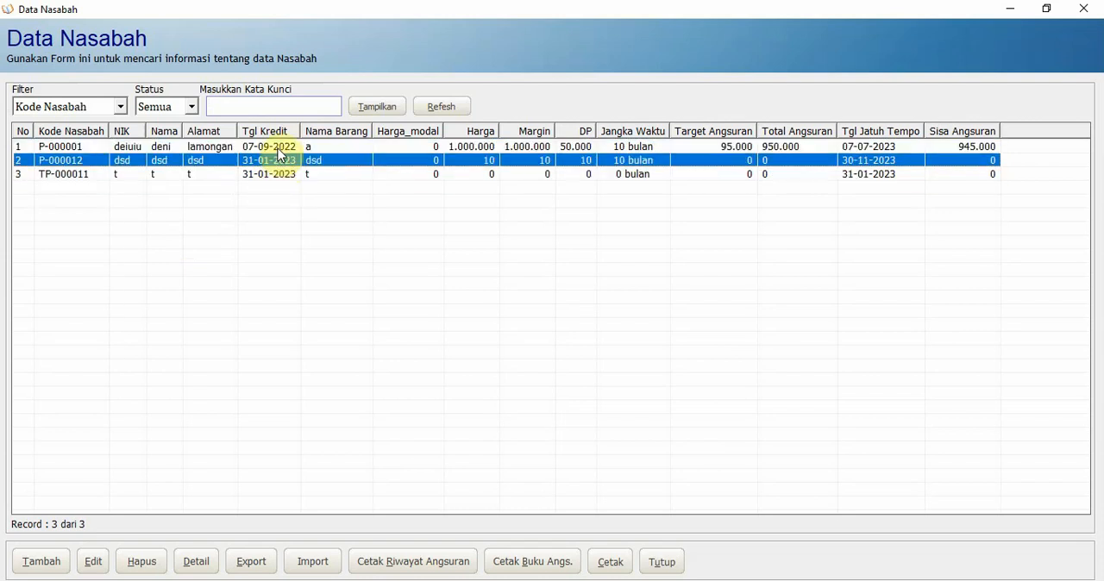
left_click(279, 175)
left_click(279, 148)
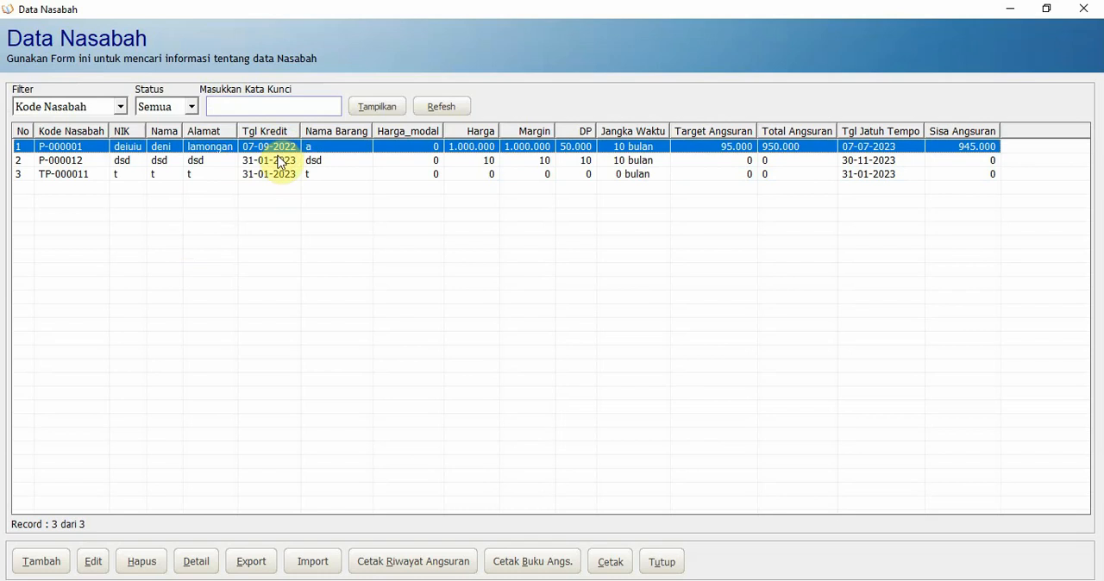
left_click(281, 161)
left_click(279, 175)
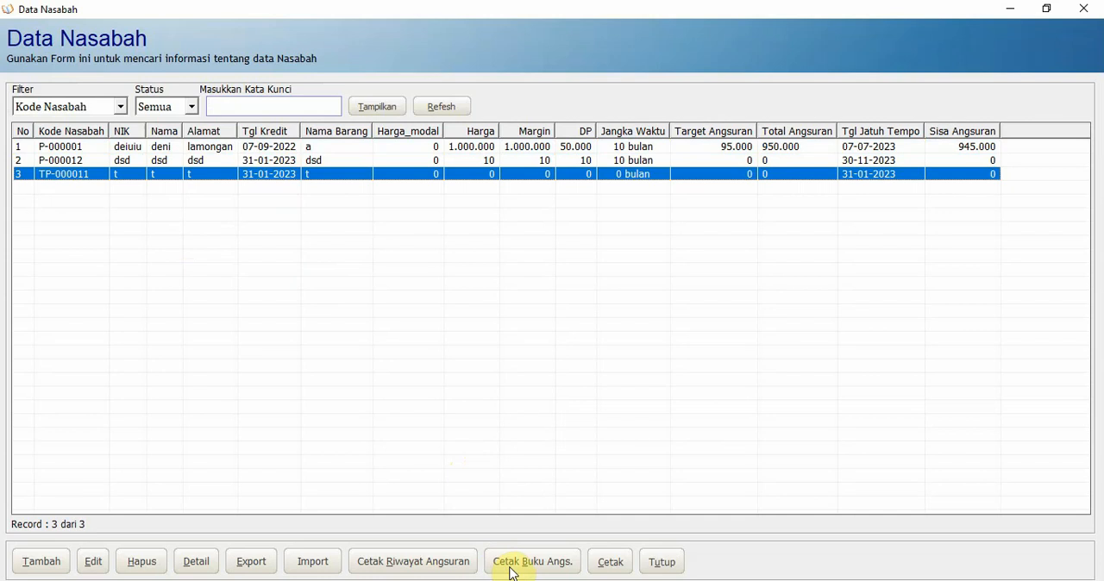
Open the second customer record in the Data Nasabah list for editing
left_click(162, 162)
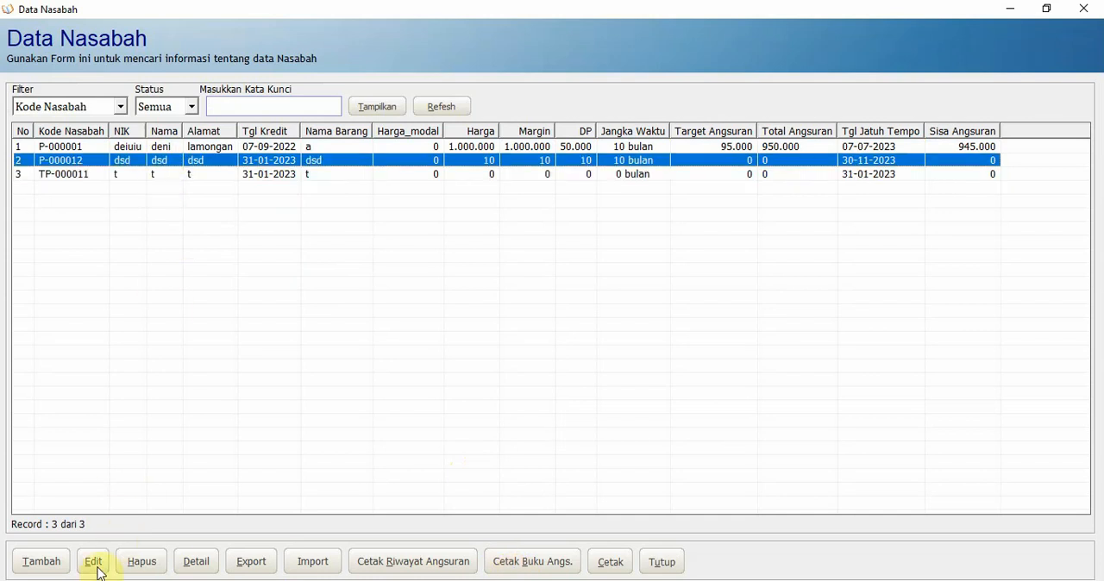
left_click(95, 565)
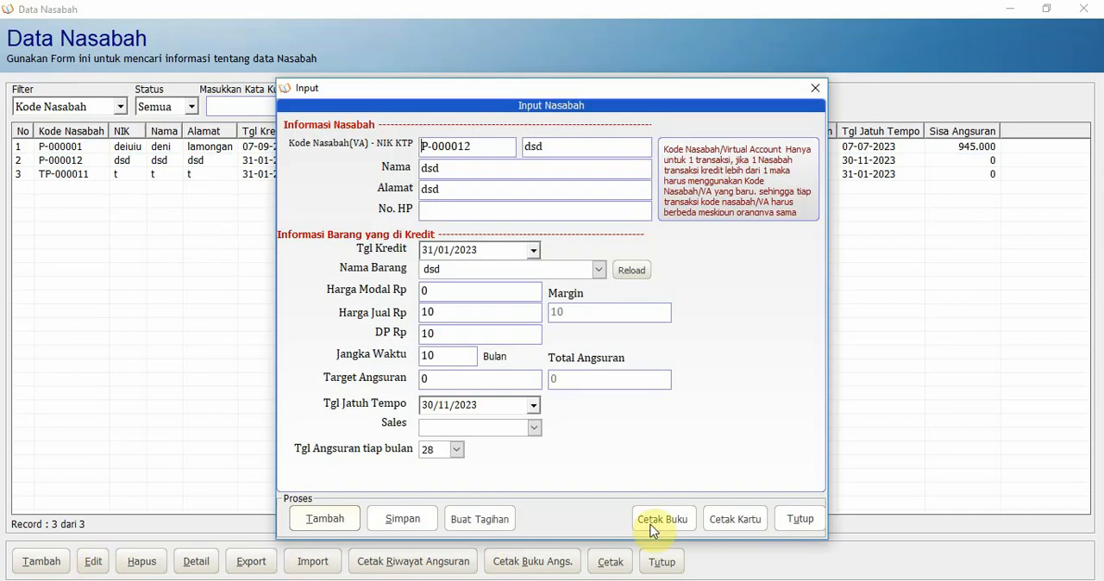
left_click(800, 520)
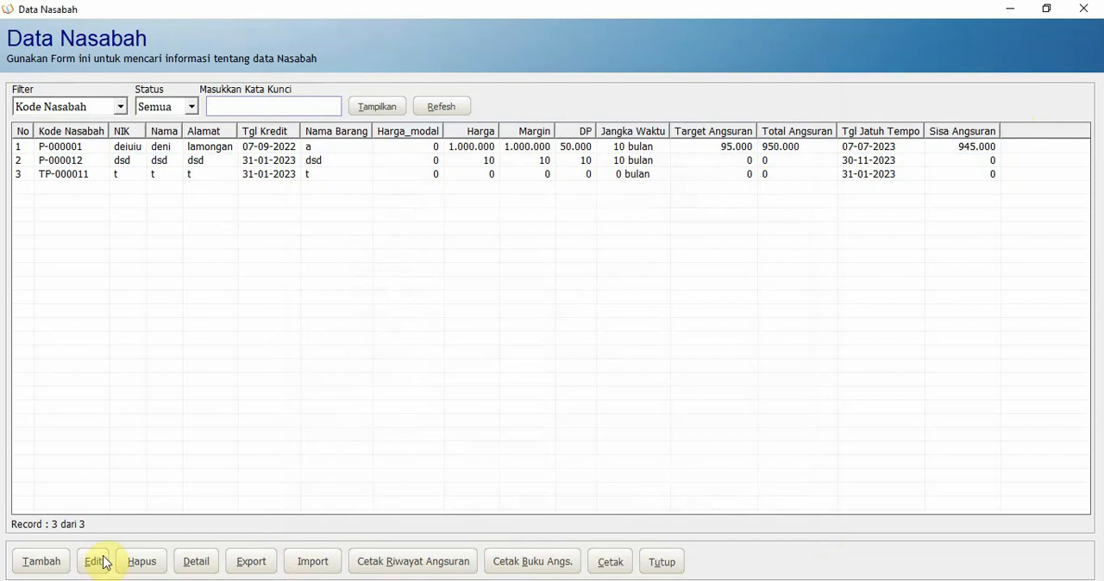
left_click(40, 565)
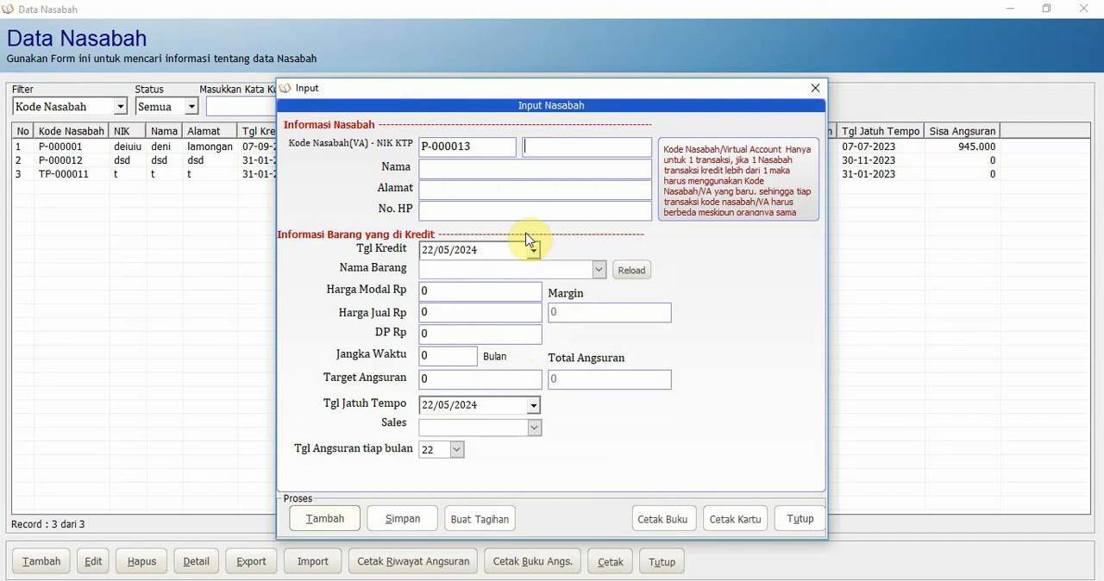
left_click(798, 519)
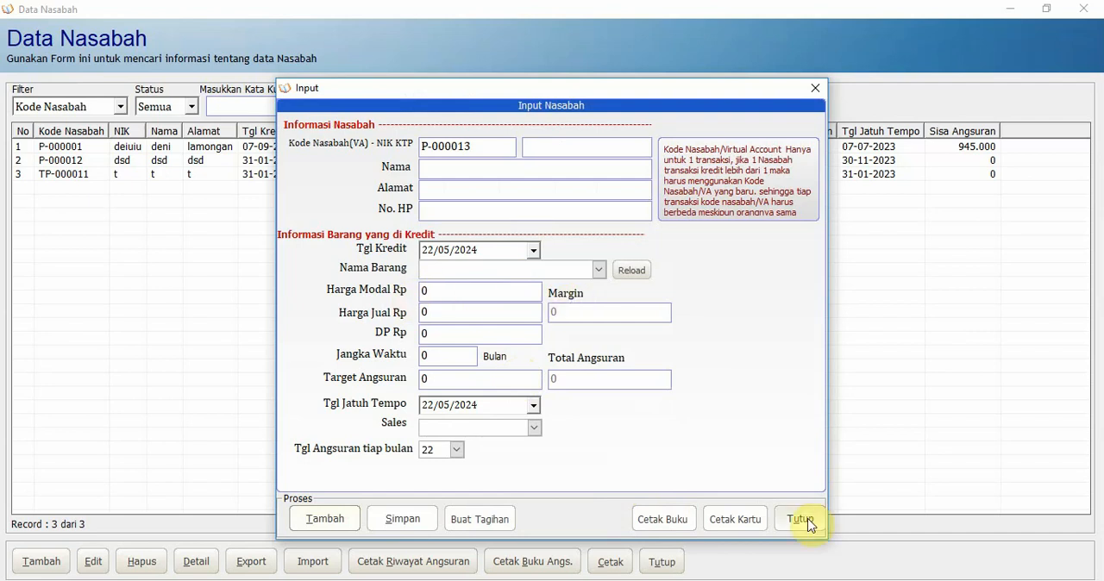
Open the first customer record in the Data Nasabah list for editing and generate its installment-book print preview
left_click(287, 149)
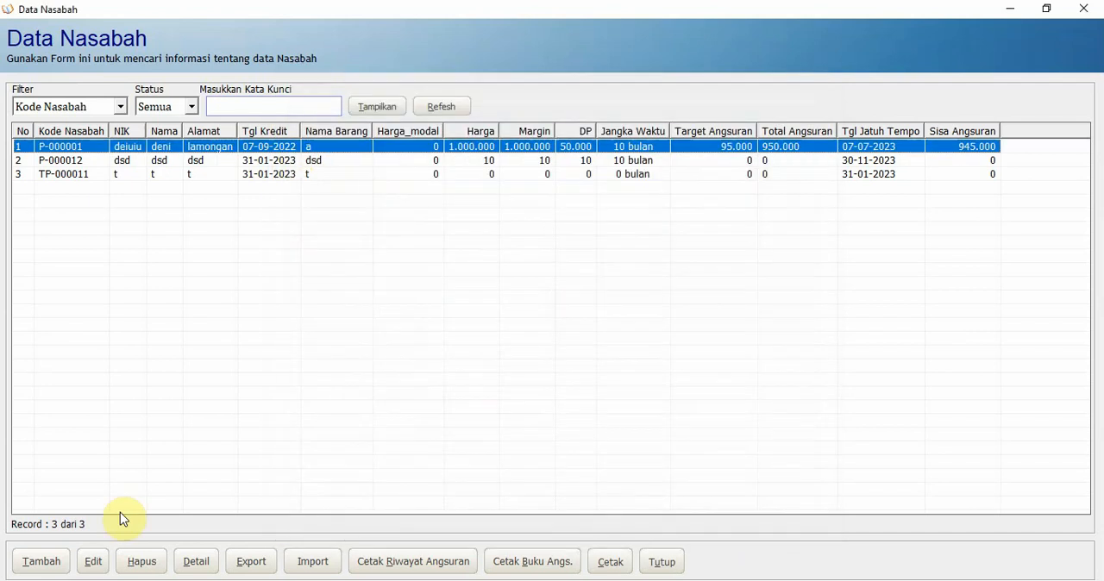
left_click(100, 571)
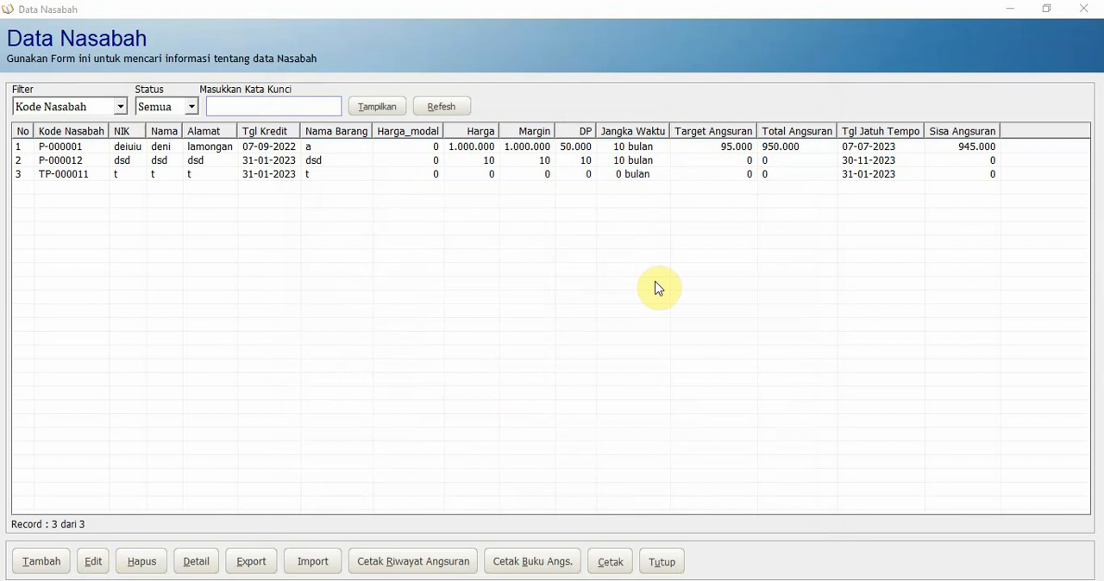
left_click(658, 523)
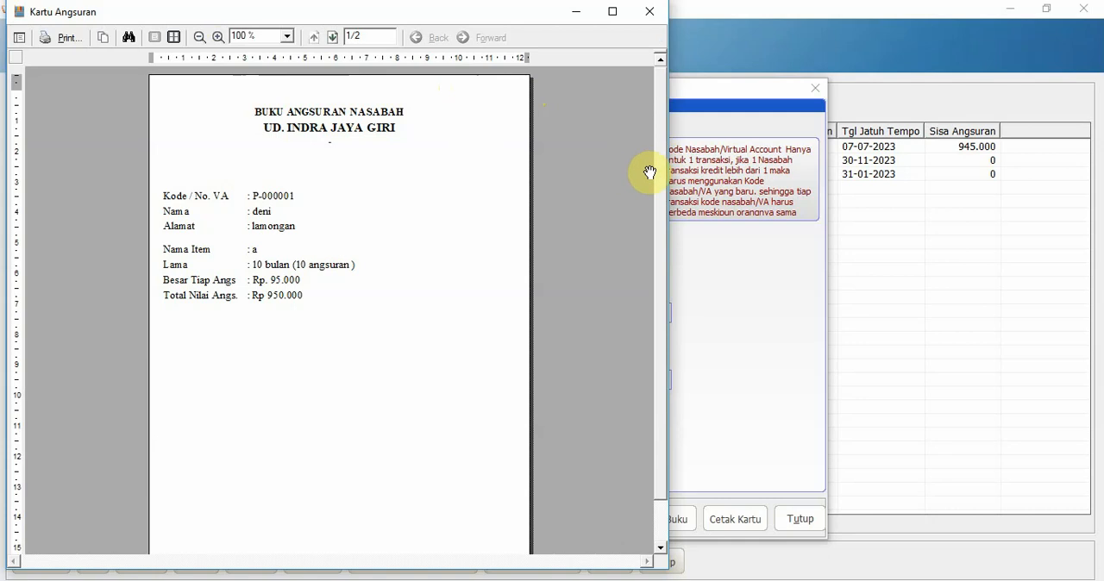
Examine the cover page and the payment-table page of the installment-book preview, then close it
left_click_drag(661, 207, 661, 372)
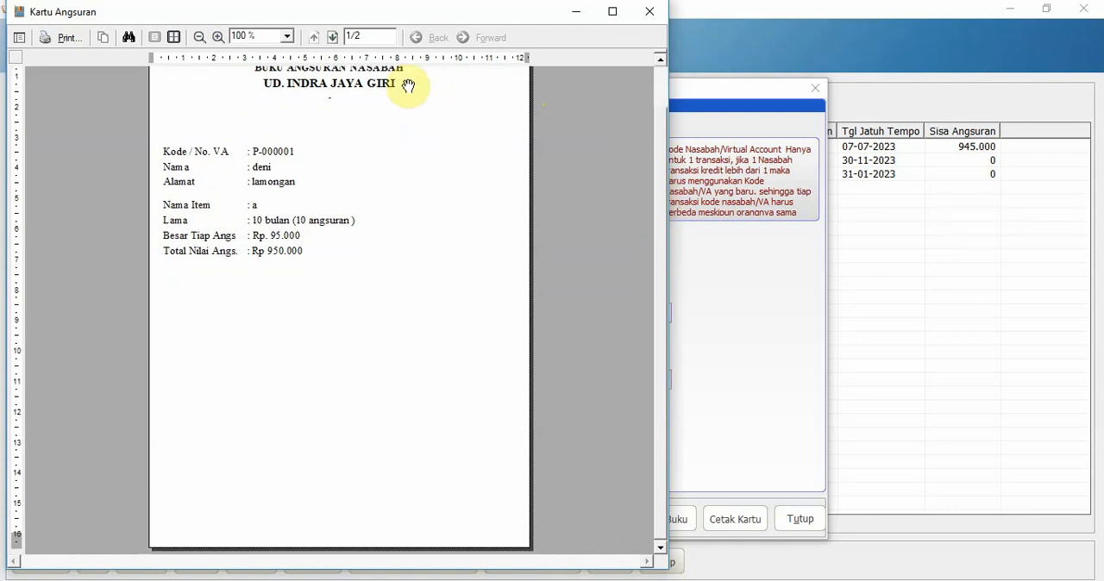
scroll(379, 445, "up", 1)
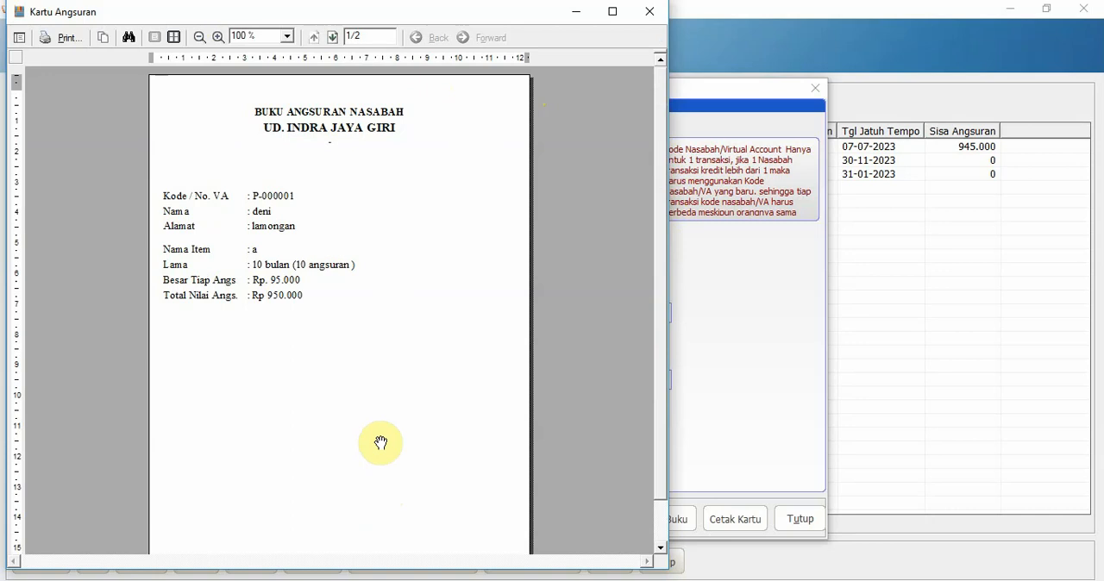
scroll(371, 365, "down", 1)
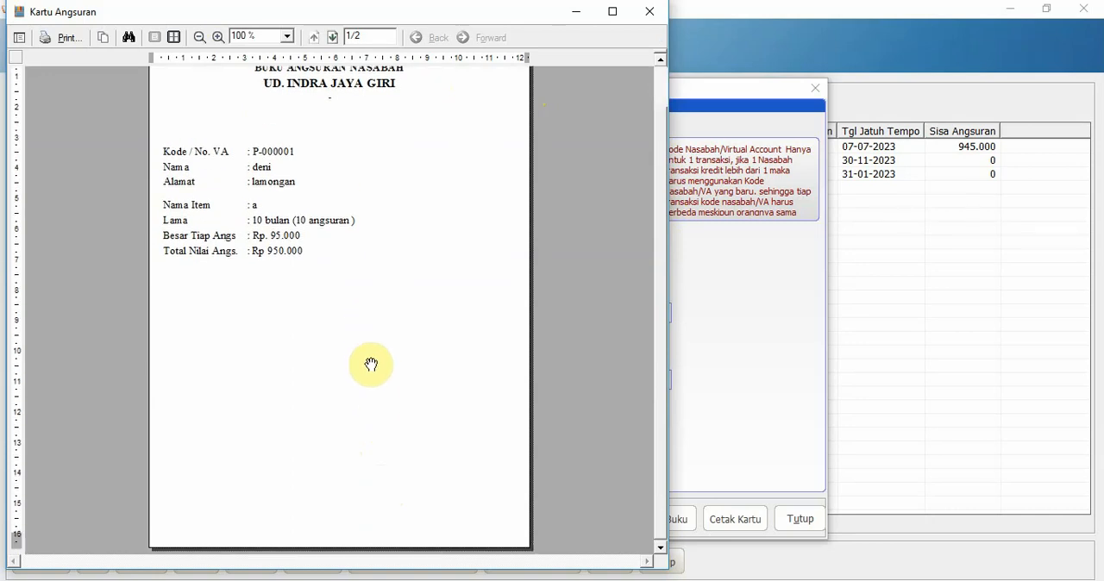
scroll(371, 363, "up", 1)
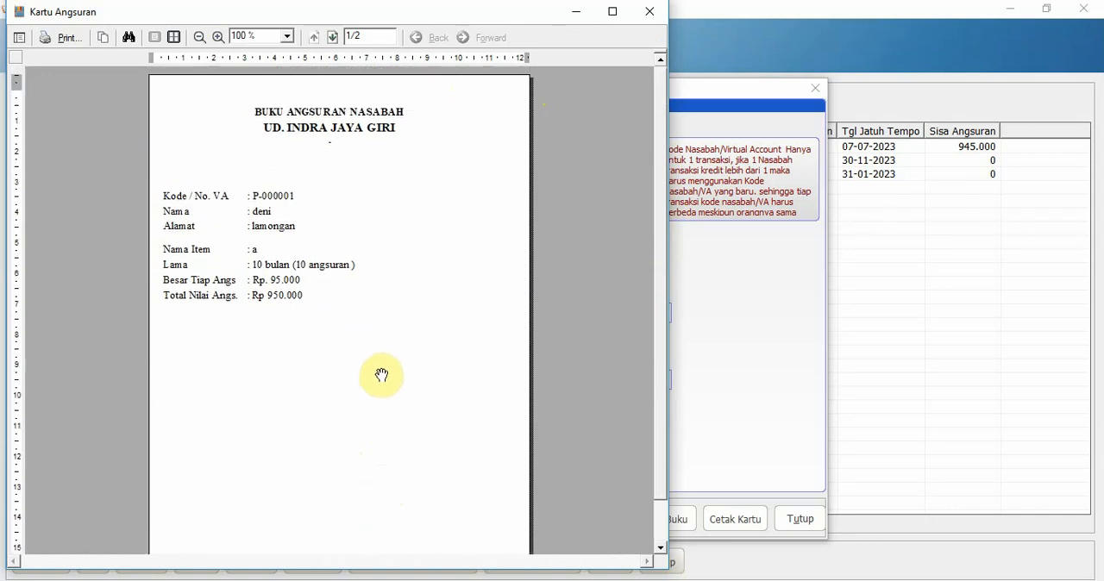
scroll(380, 372, "down", 1)
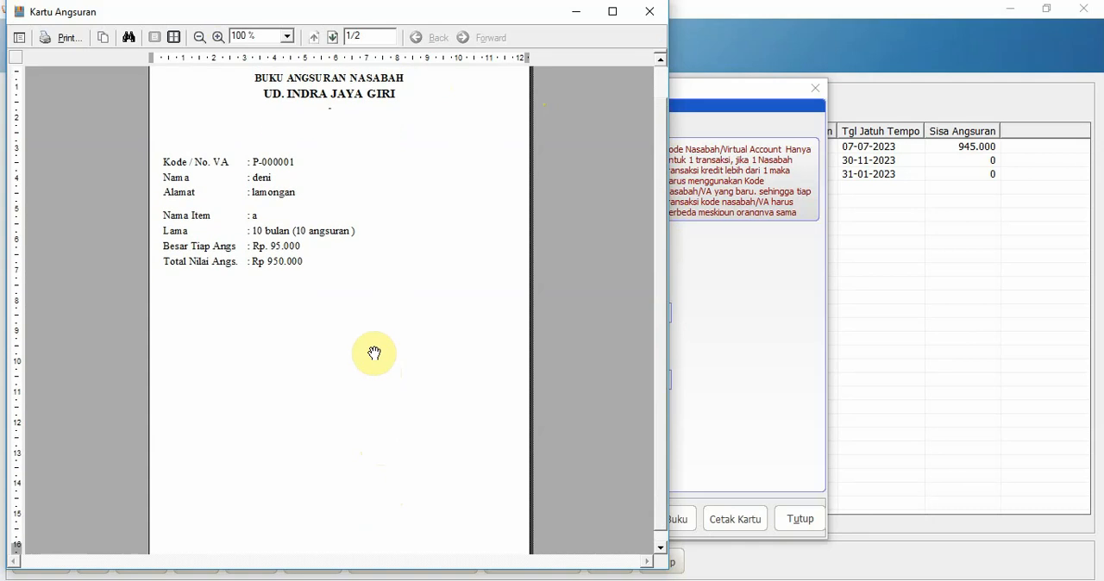
scroll(335, 225, "up", 1)
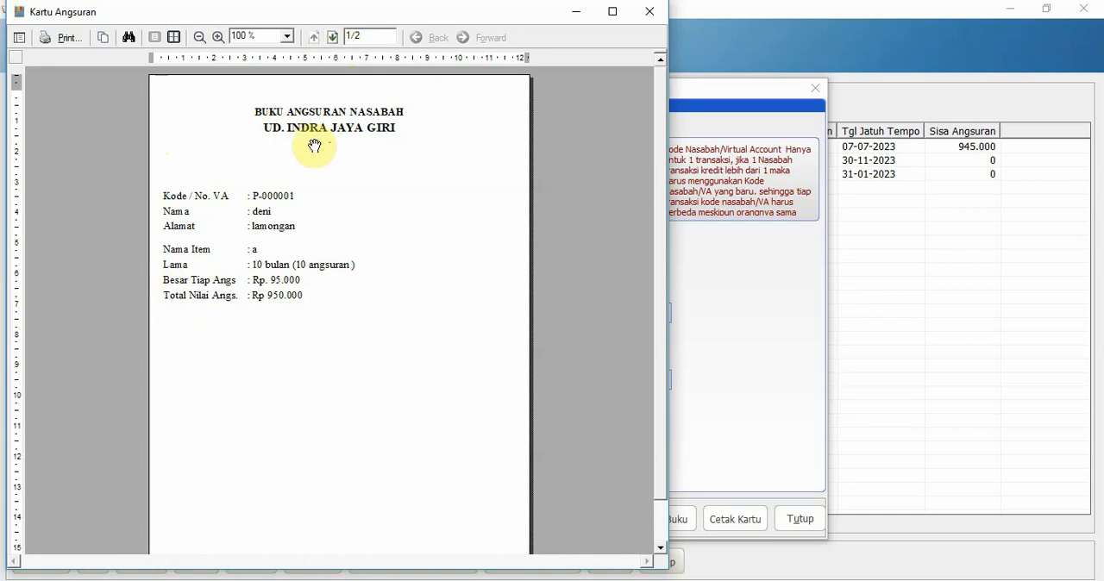
left_click(333, 36)
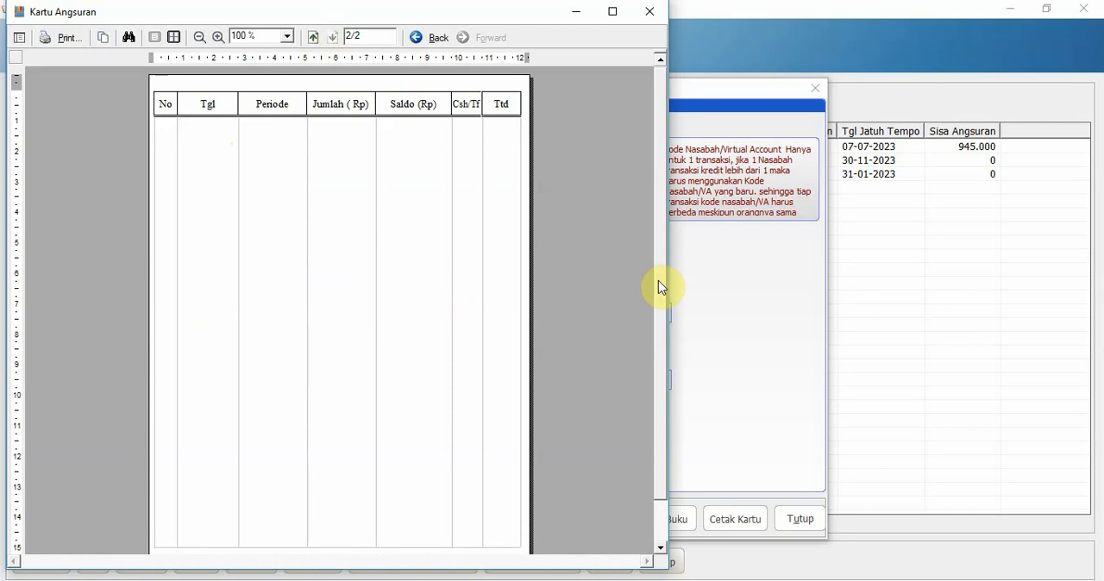
mouse_move(659, 282)
left_mouse_down()
mouse_move(659, 349)
mouse_move(659, 281)
left_mouse_up()
scroll(421, 246, "down", 1)
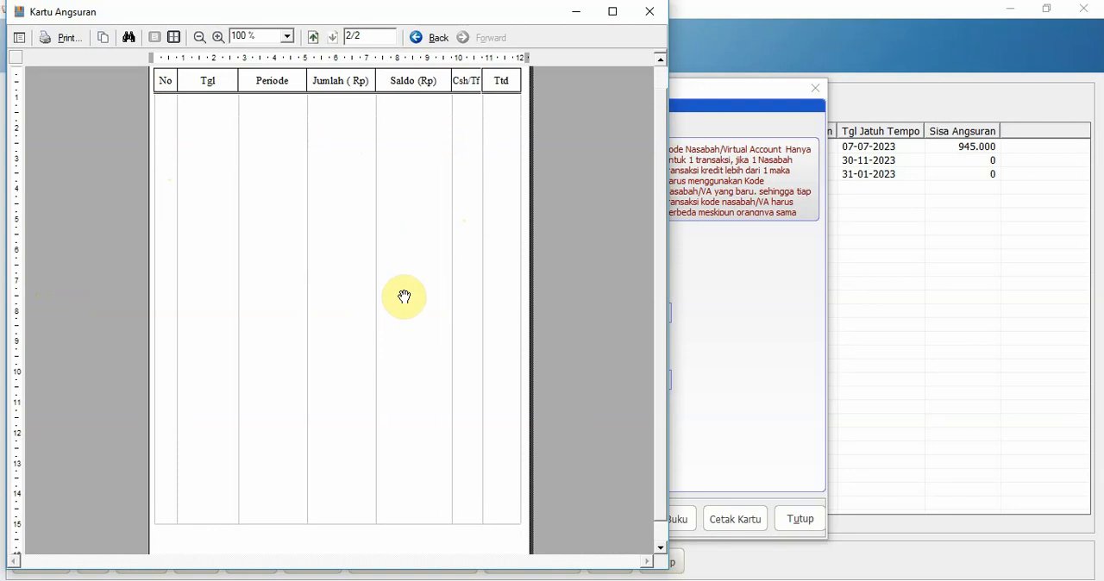
left_click(650, 11)
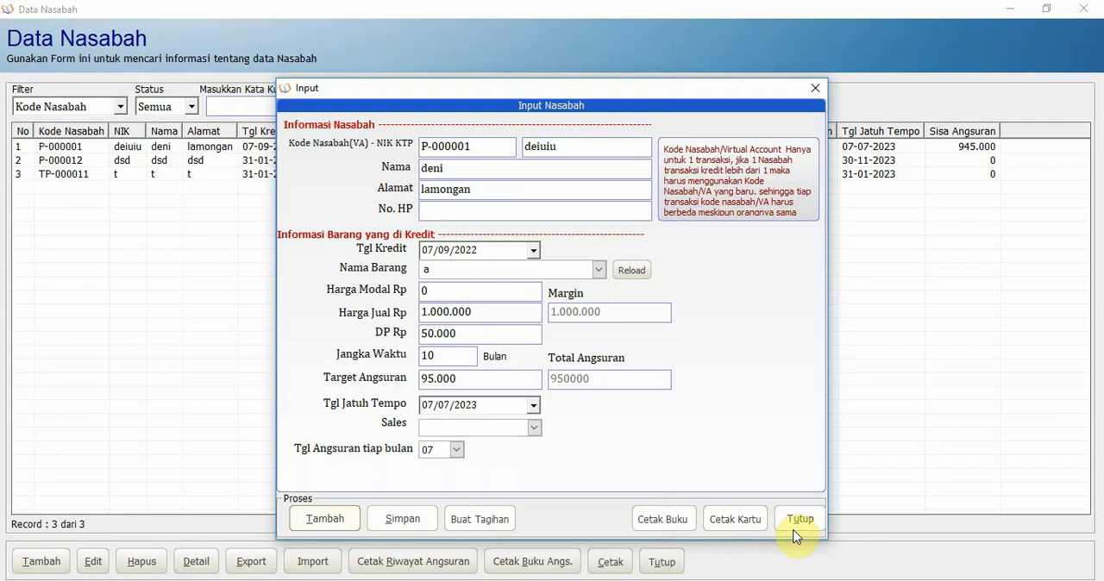
Preview the customer's deposit card (Kartu Setoran), then close the preview, the customer record and the Data Nasabah list
left_click(739, 525)
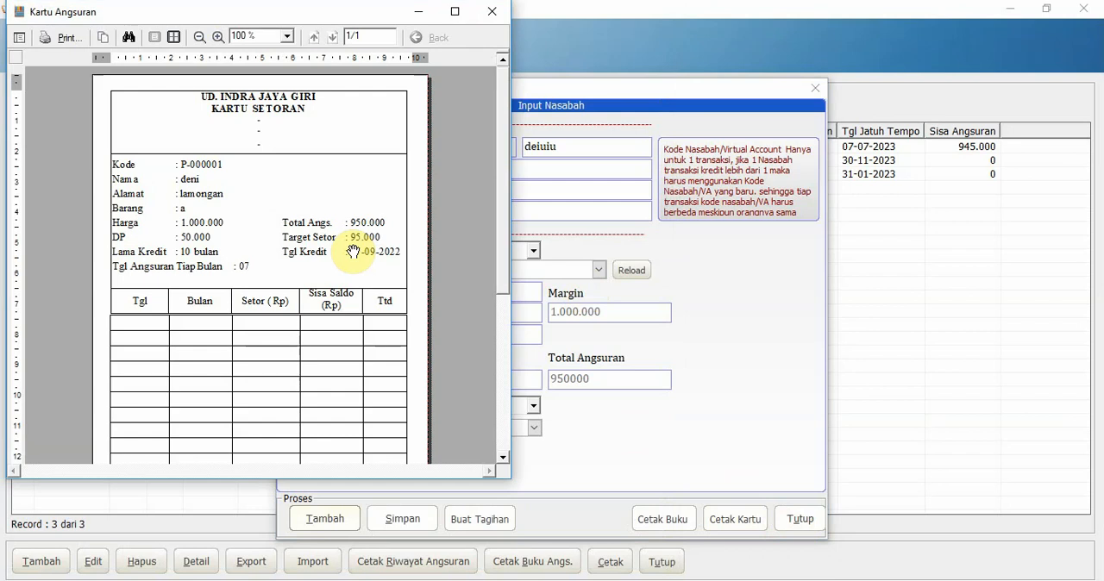
mouse_move(500, 234)
left_mouse_down()
mouse_move(500, 387)
mouse_move(521, 228)
left_mouse_up()
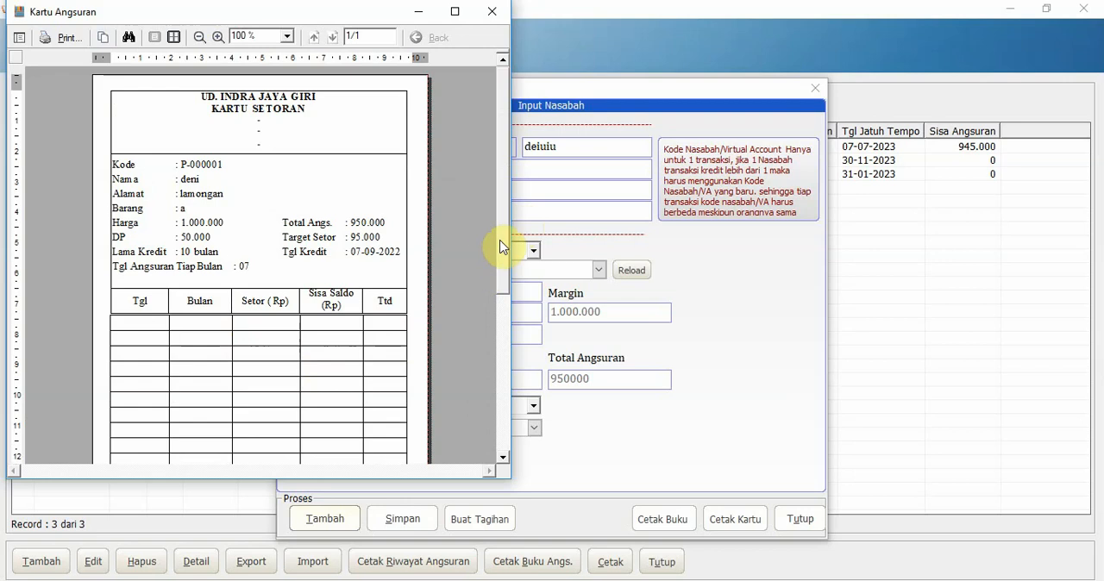
left_click_drag(502, 248, 531, 64)
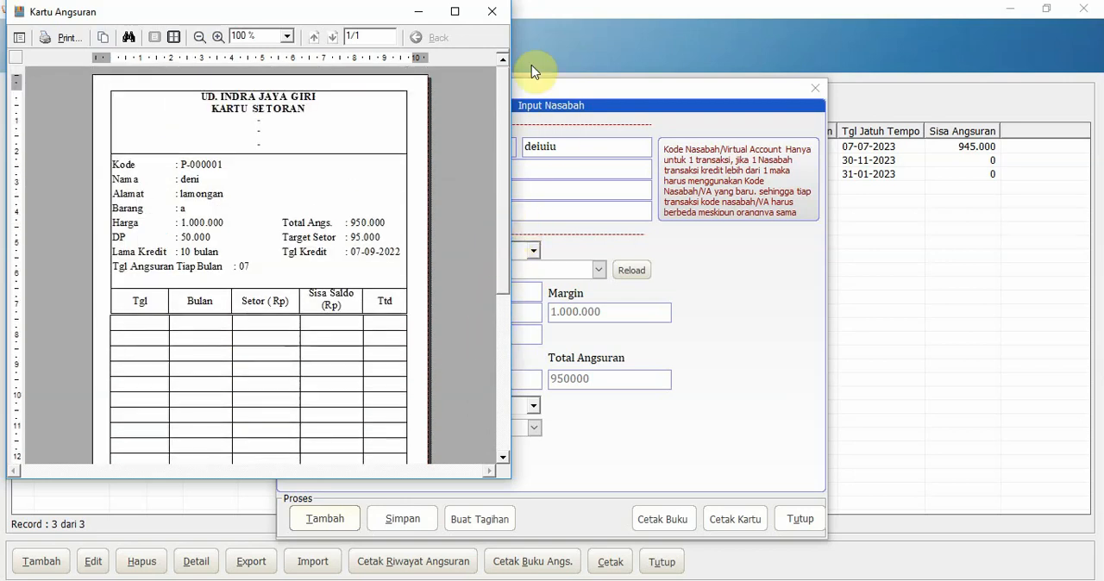
left_click(507, 22)
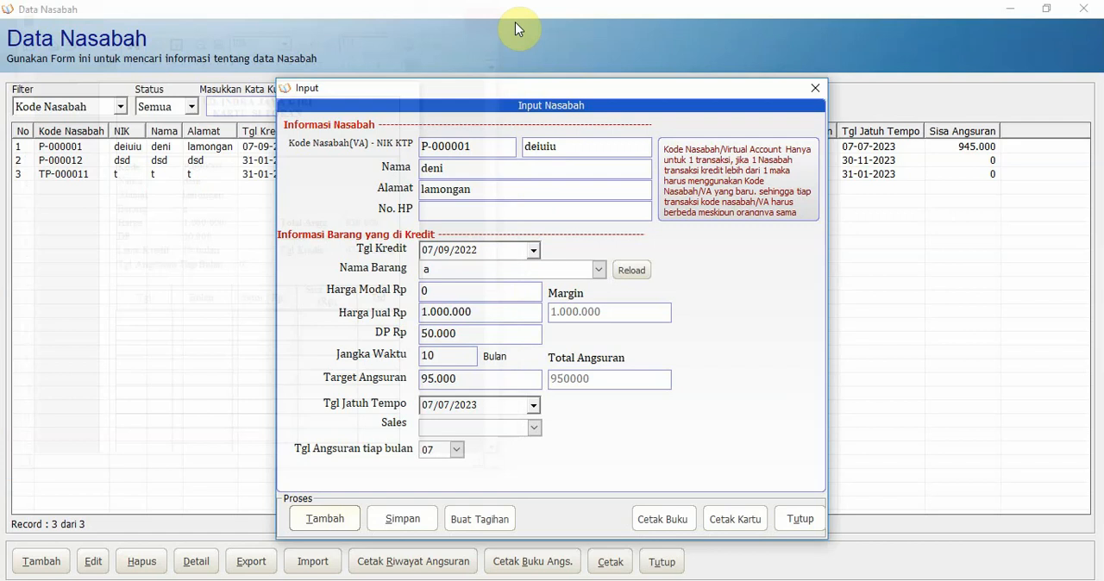
left_click(795, 520)
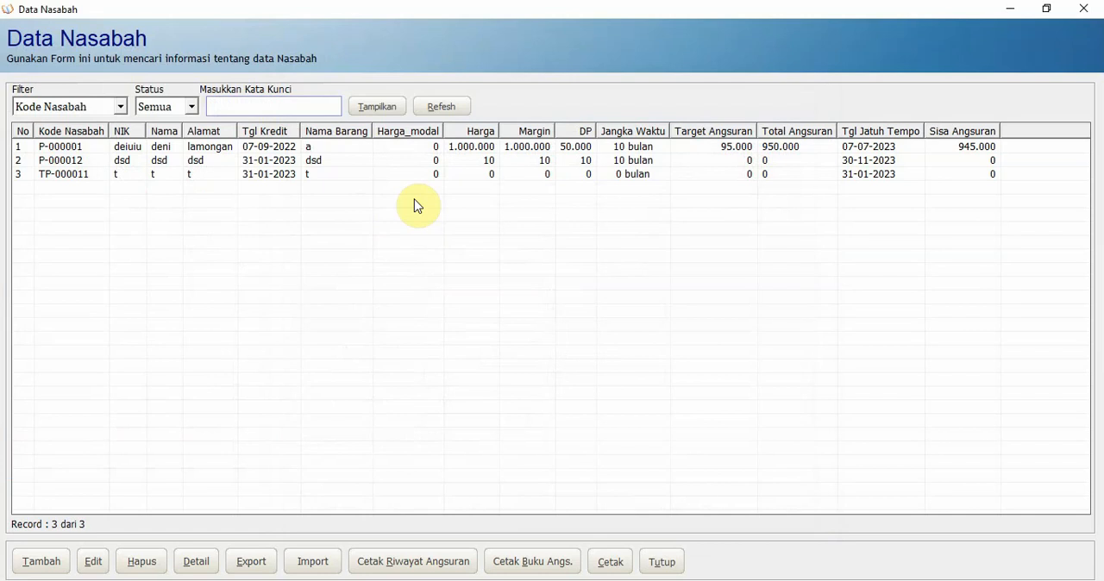
left_click(1086, 12)
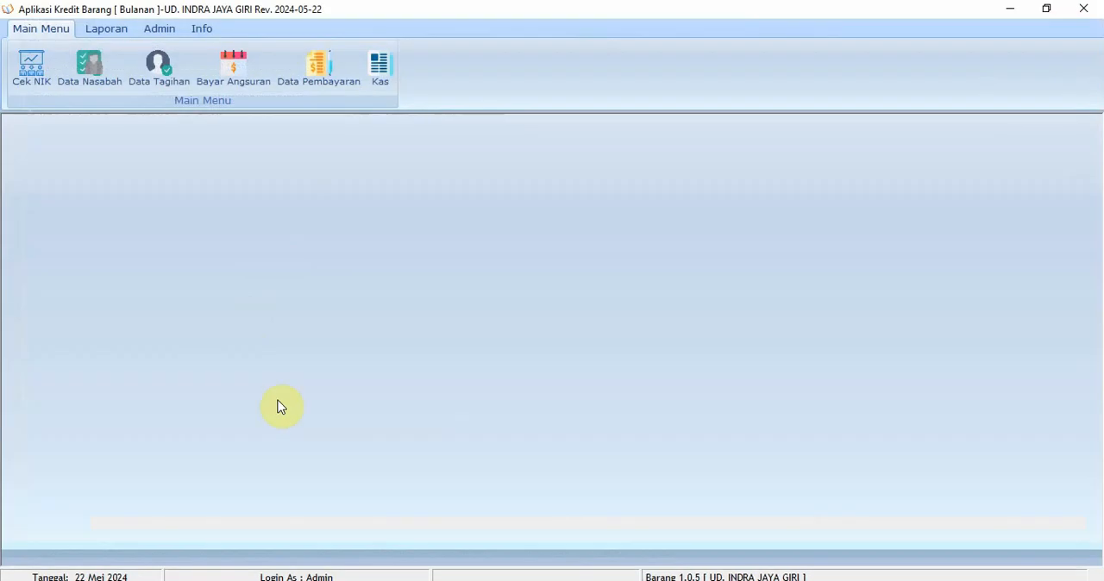
Open the installment payment form (Pembayaran Angsuran) and select the first customer in the search list
left_click(234, 73)
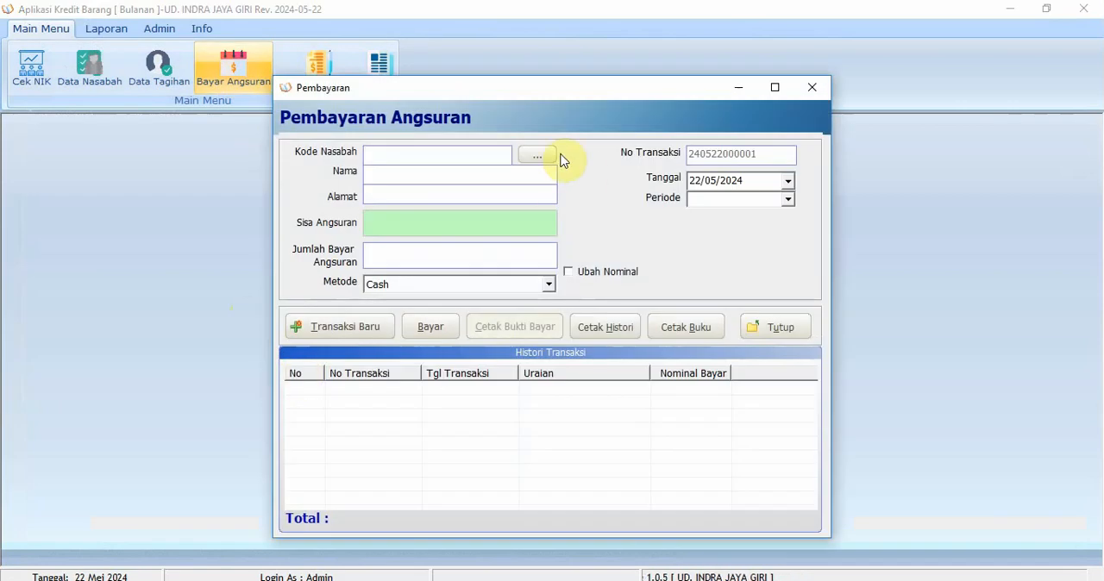
left_click(542, 157)
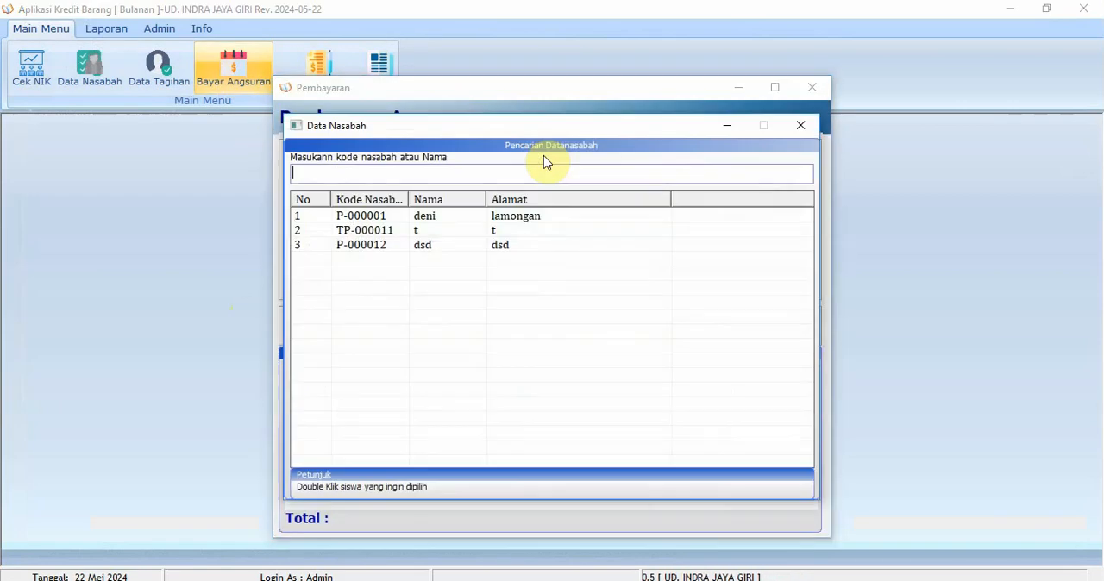
double_click(543, 220)
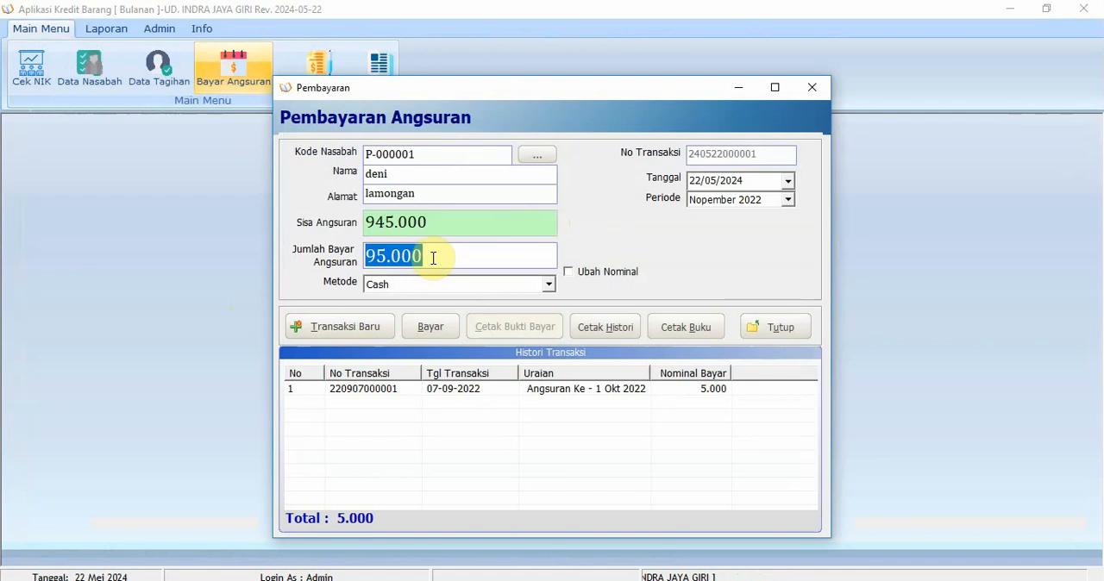
Record the customer's 95.000 cash installment for Nopember 2022 and decline printing the payment receipt
left_click(427, 328)
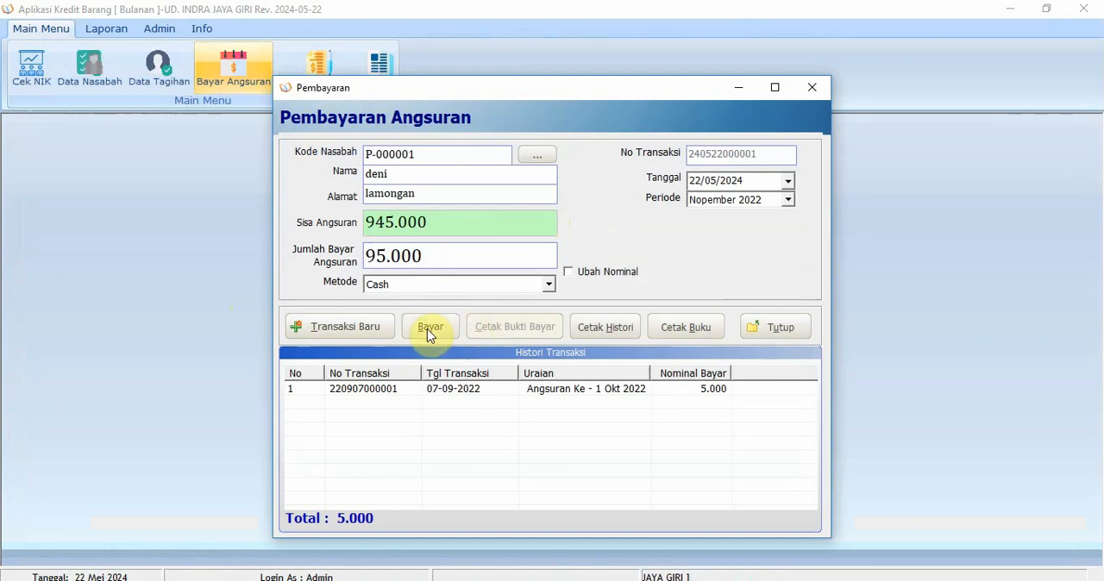
left_click(589, 355)
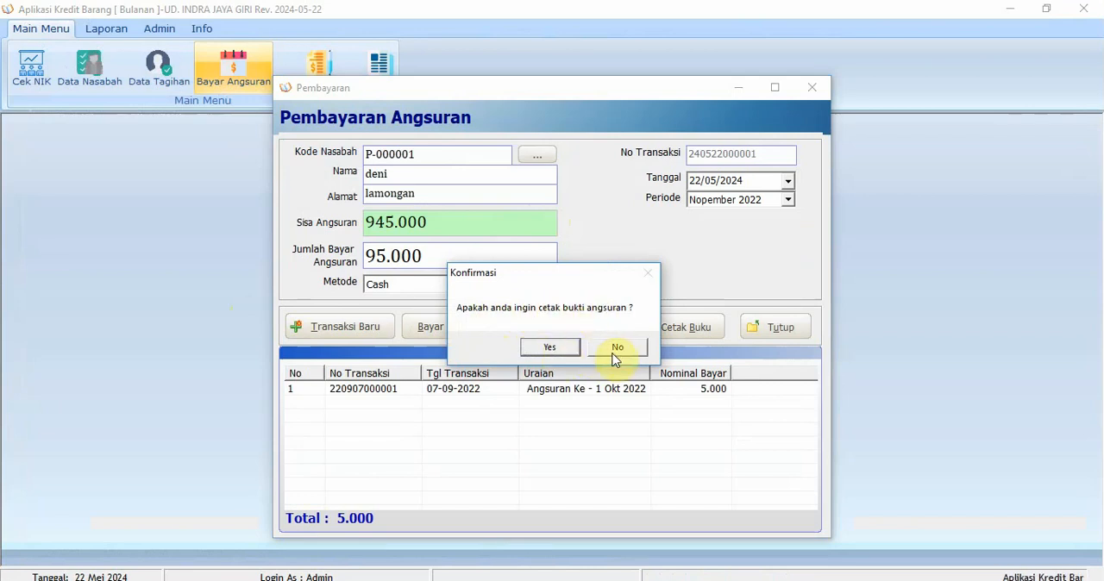
left_click(616, 349)
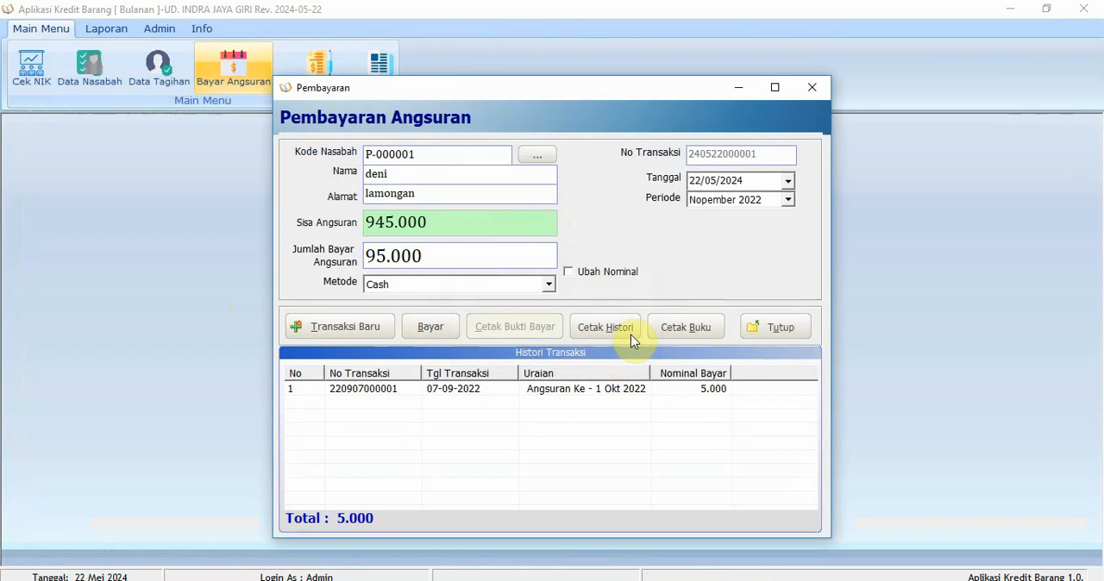
Open the installment-book print form (Cetak Buku Angsuran) for this customer and select all transactions for printing
left_click(682, 332)
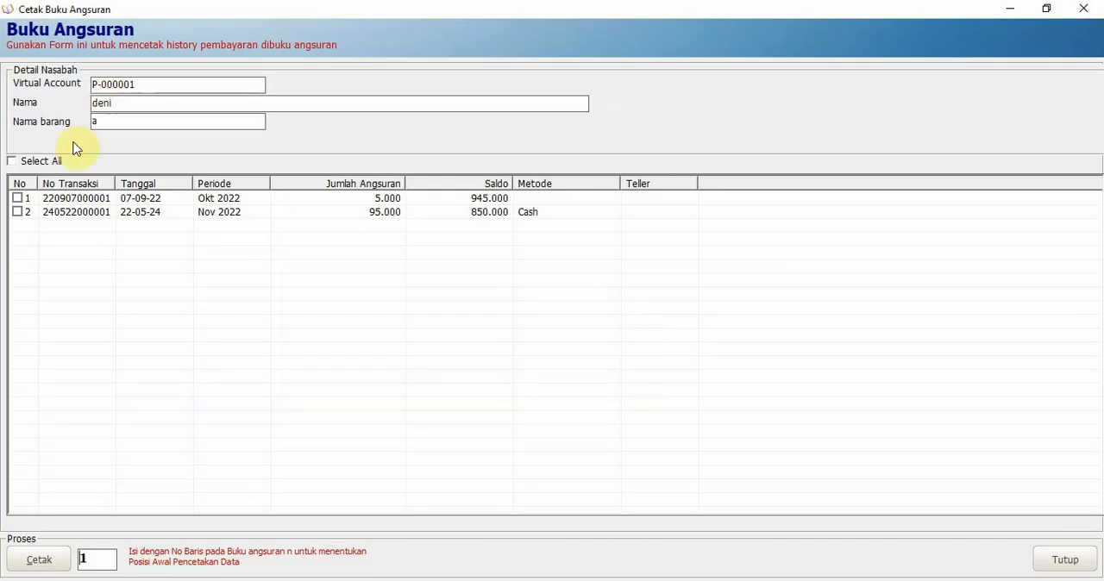
left_click(11, 162)
left_click(18, 212)
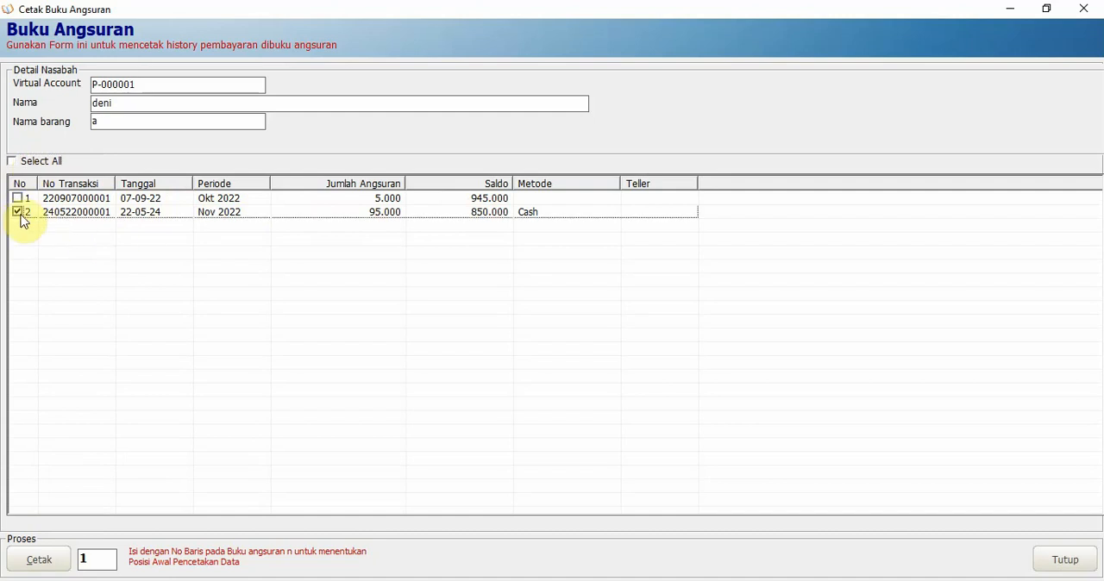
left_click(25, 217)
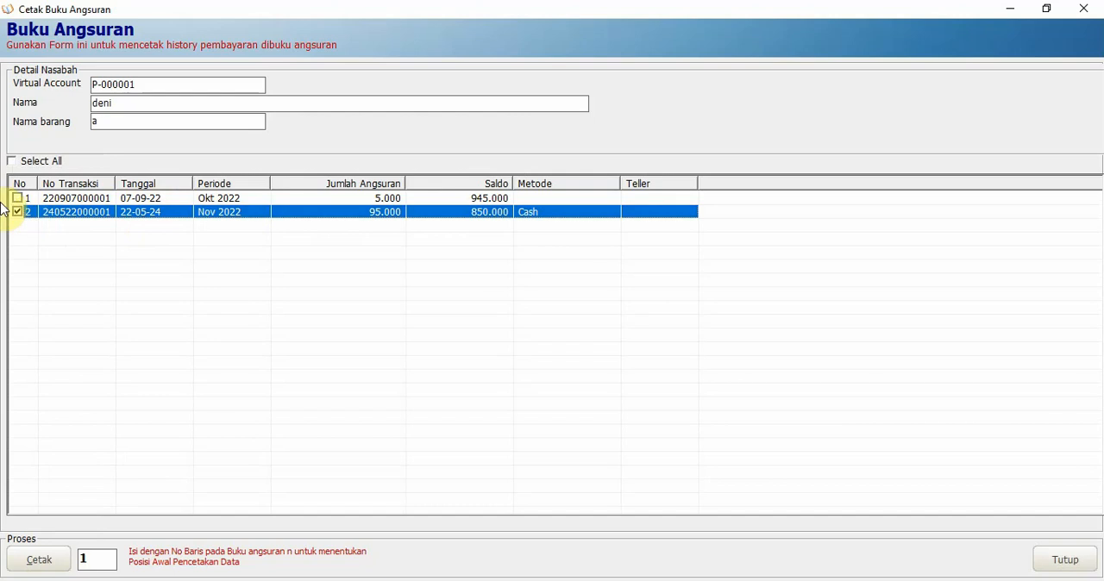
left_click(12, 164)
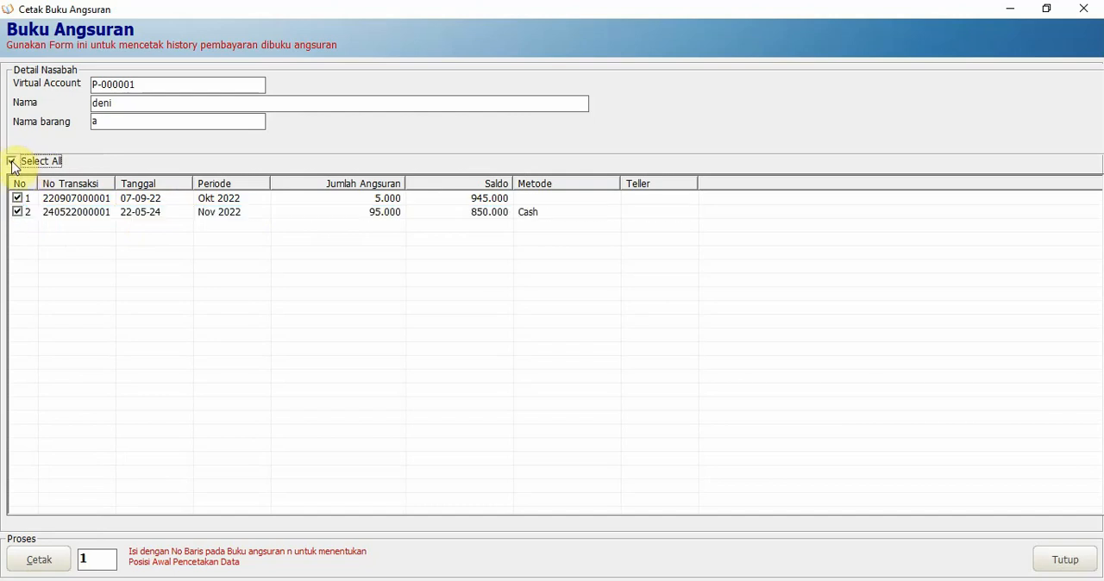
left_click(18, 213)
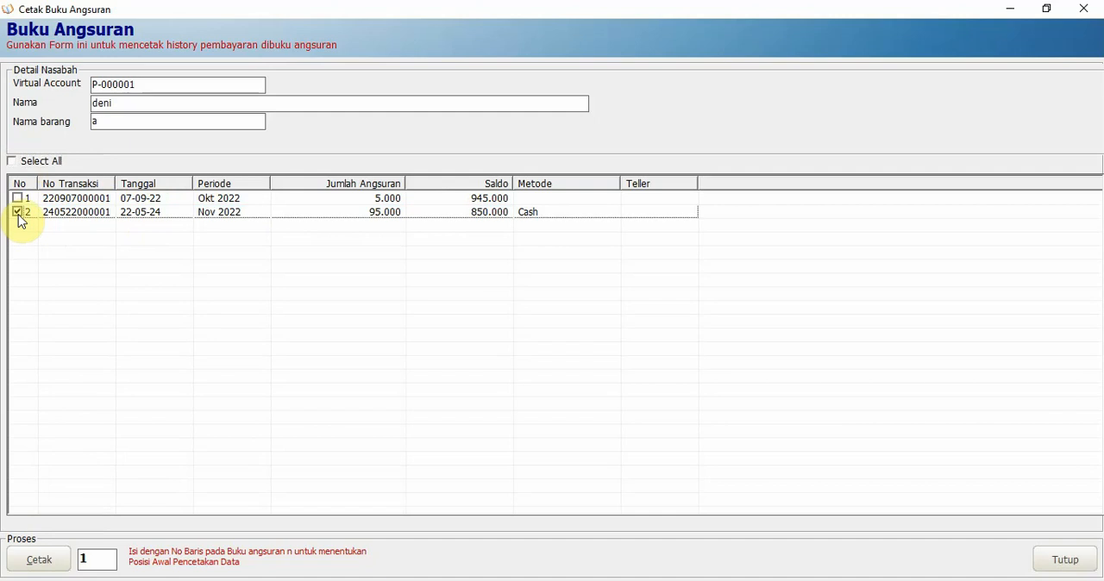
left_click(13, 164)
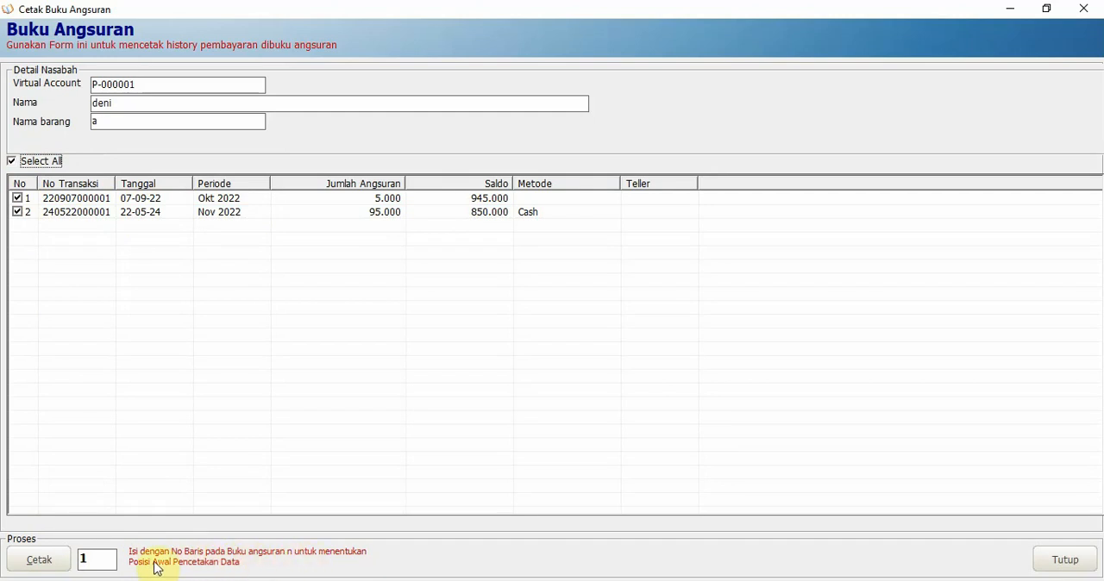
Print the selected transactions from row 1 of the installment book, saving the output under the suggested PDF file name
left_click_drag(86, 559, 58, 557)
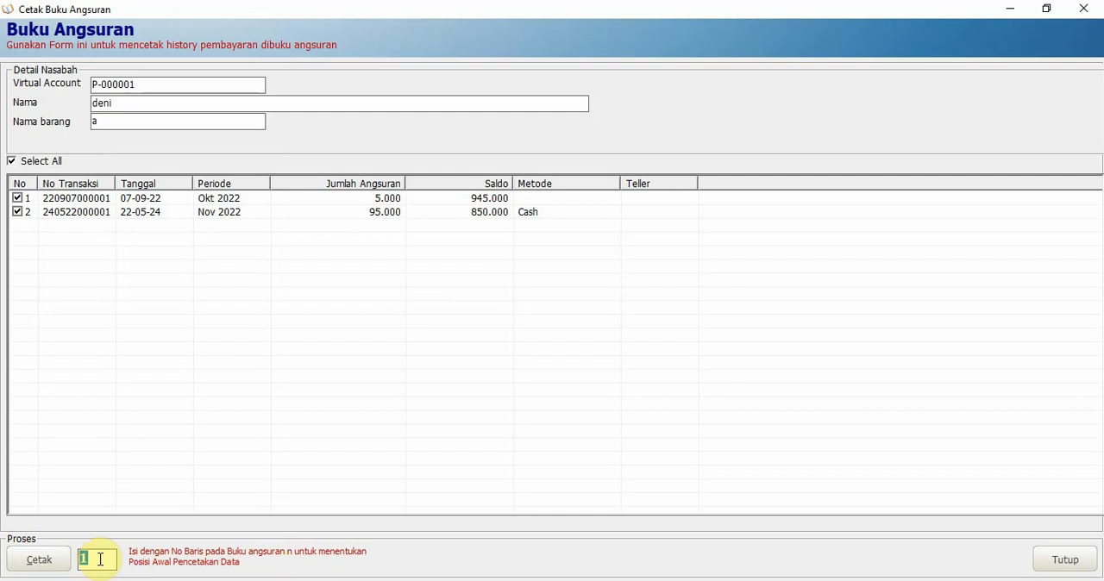
key("End")
key("BackSpace")
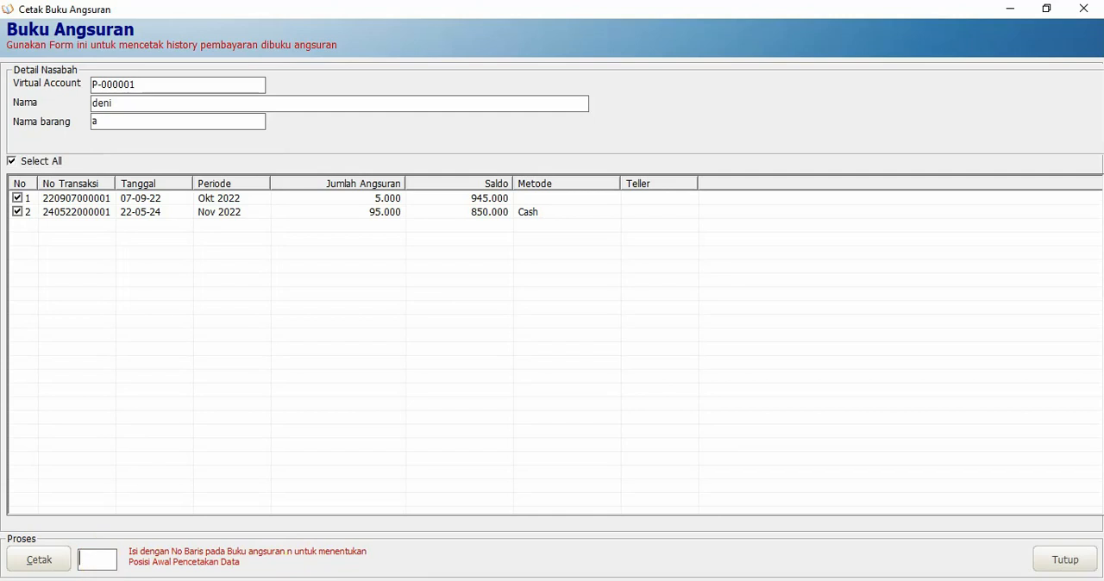
type("1")
left_click(51, 565)
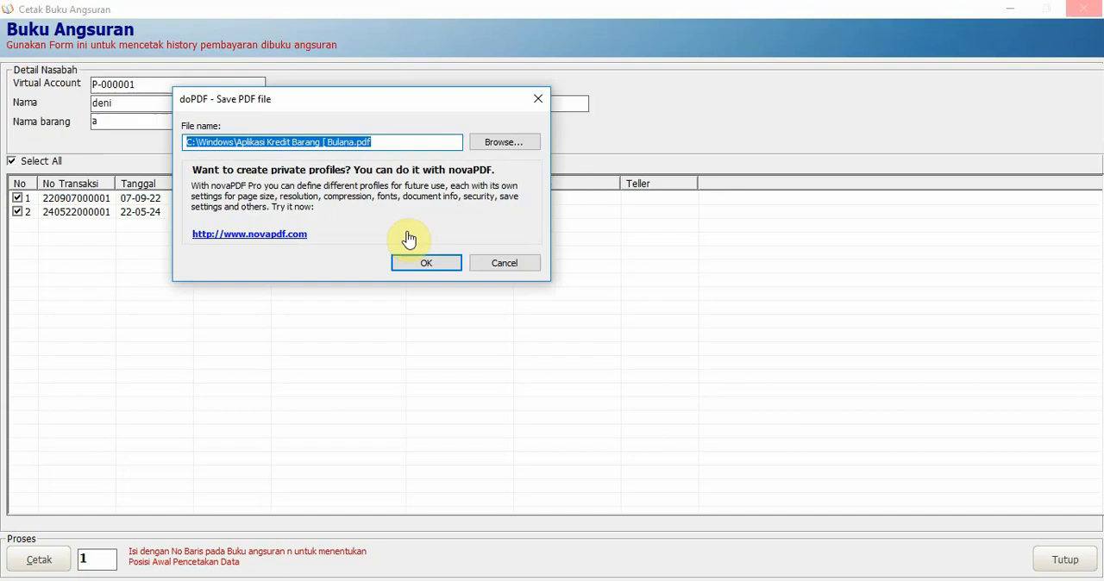
left_click(427, 266)
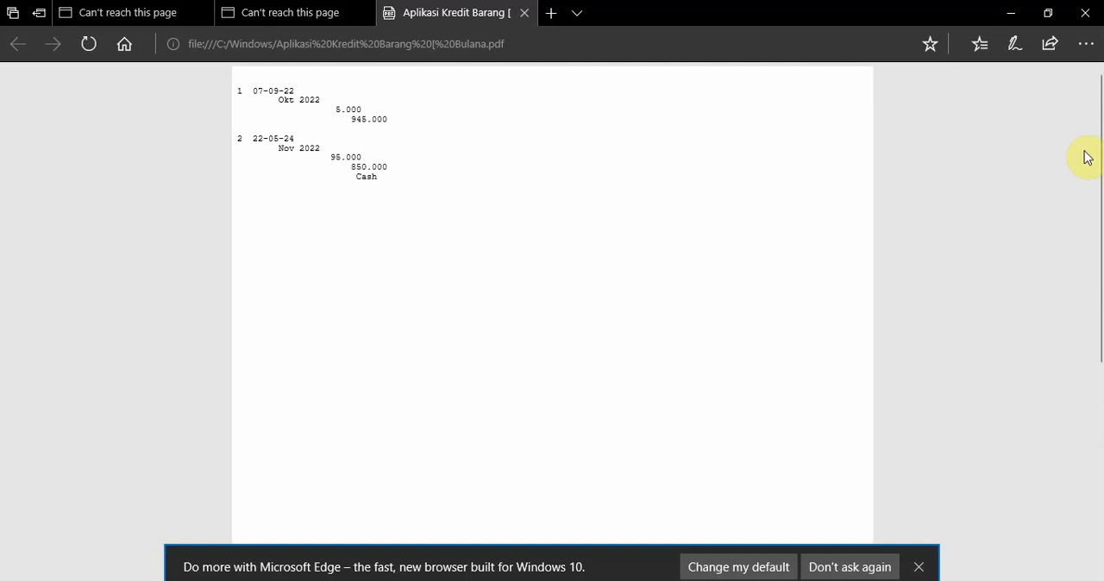
Dismiss the PDF viewer and chat browser windows, and close the Pembayaran Angsuran form
left_click(1092, 20)
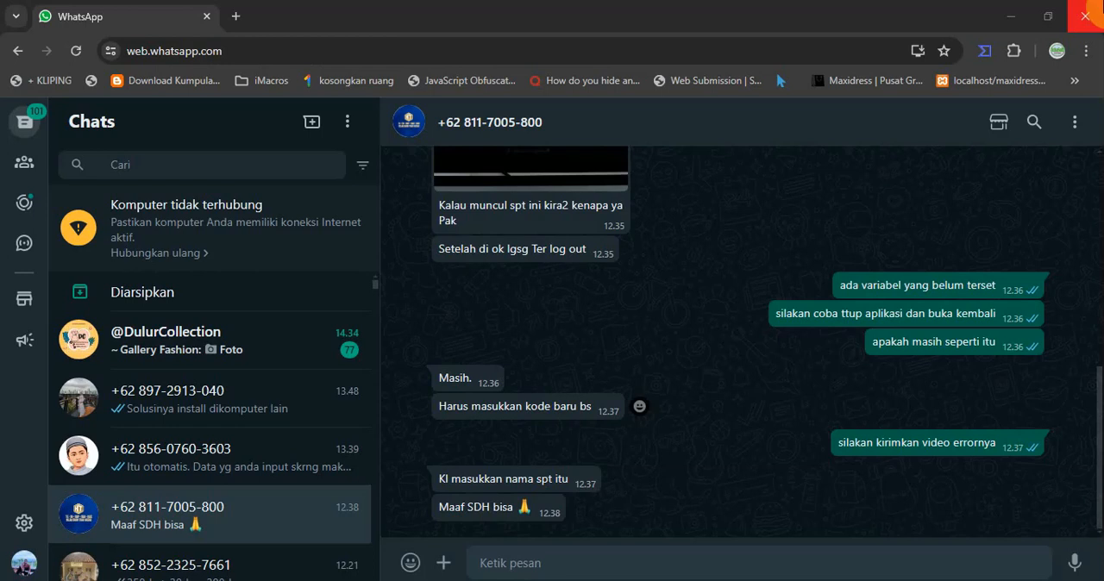
left_click(986, 34)
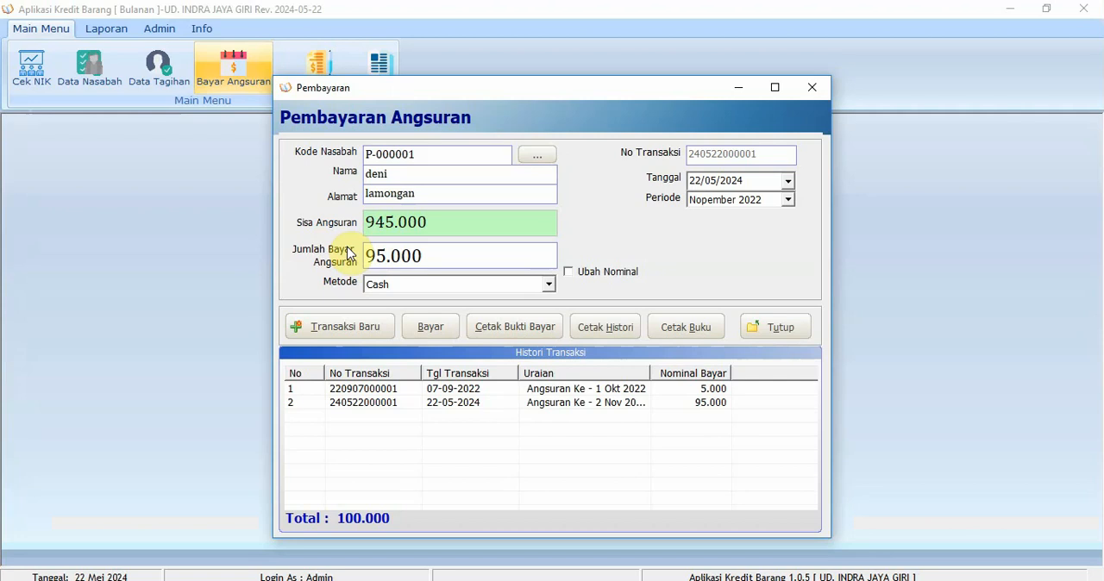
left_click(786, 334)
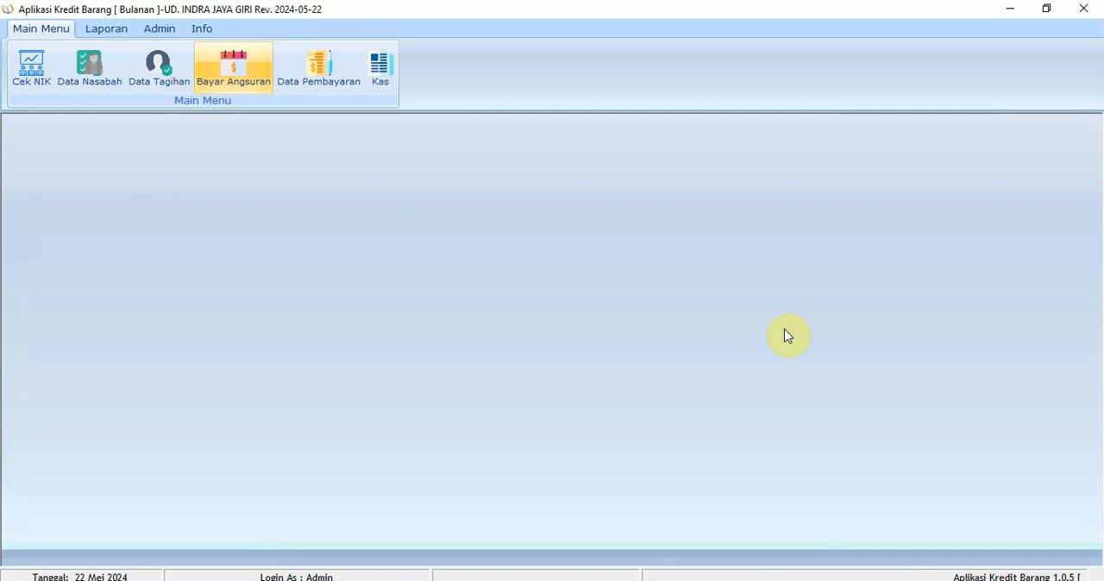
Open the installment-book print settings (Pengaturan Tabungan) and set Margin Top to 500
left_click(157, 32)
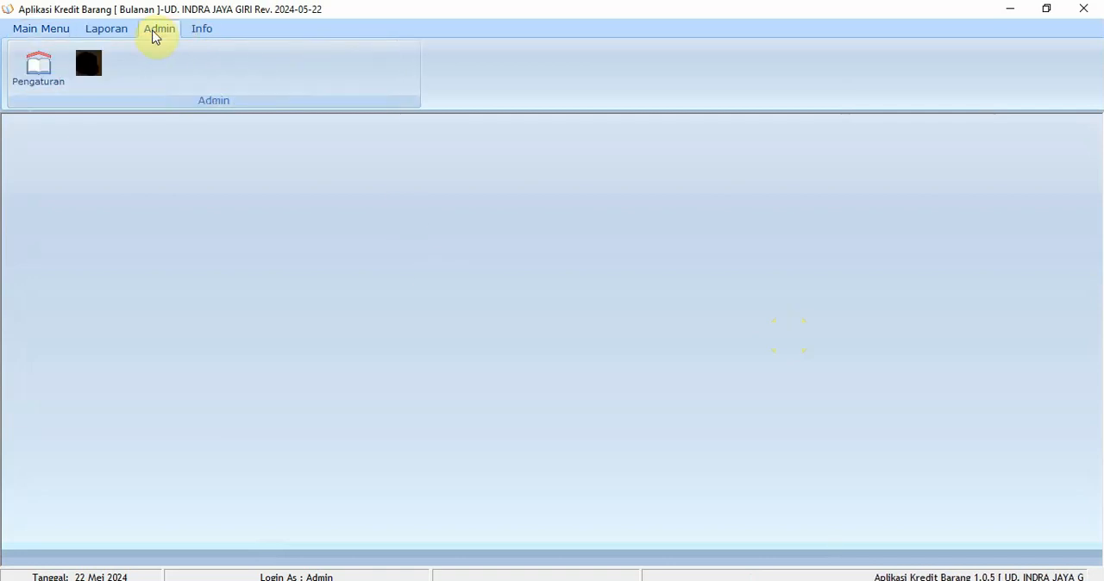
left_click(38, 68)
left_click(61, 105)
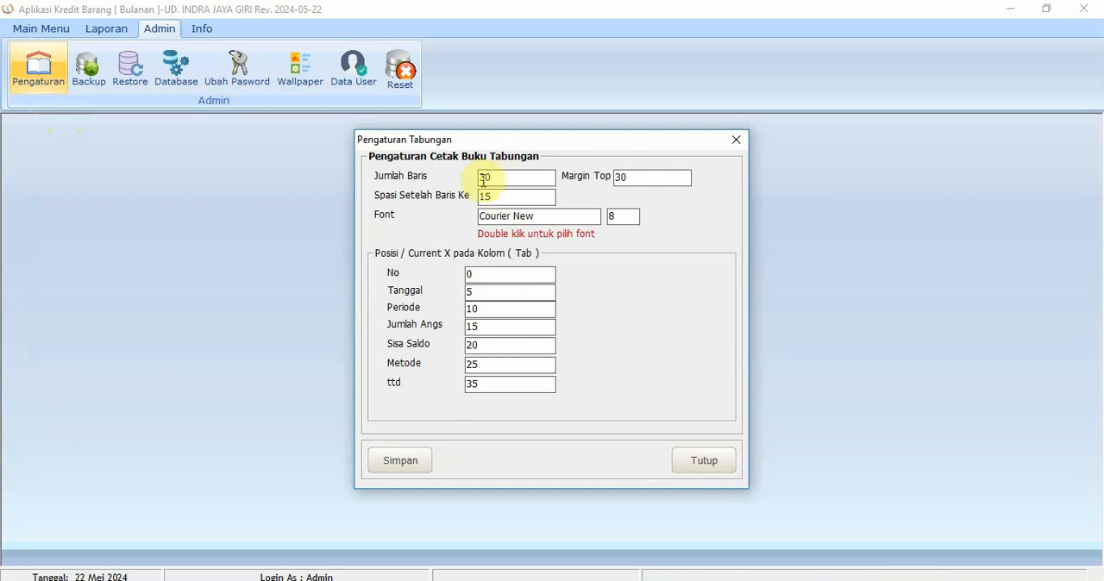
left_click_drag(483, 181, 478, 203)
left_click(654, 183)
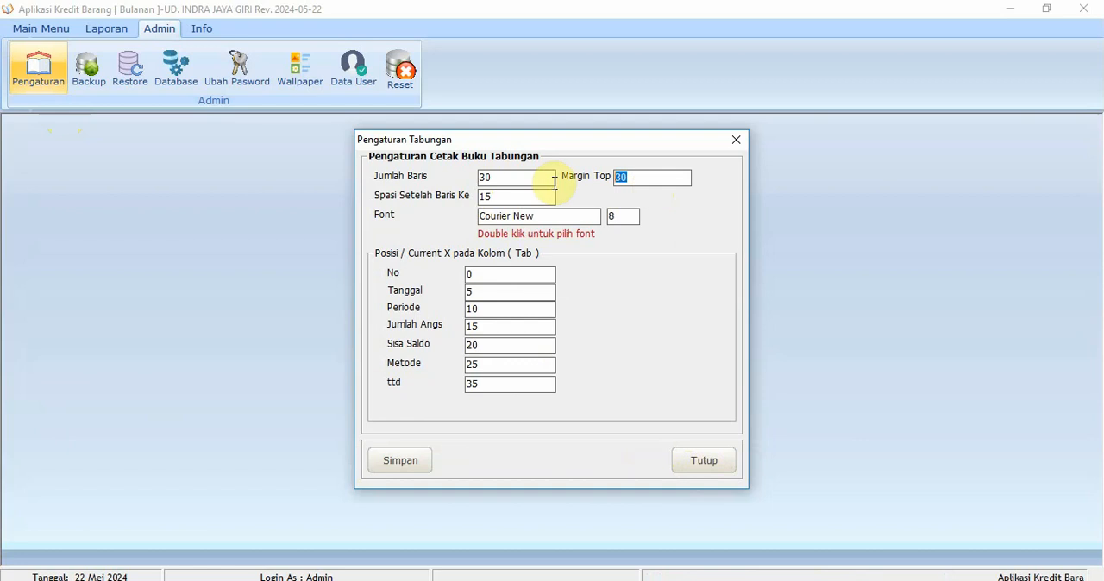
type("500")
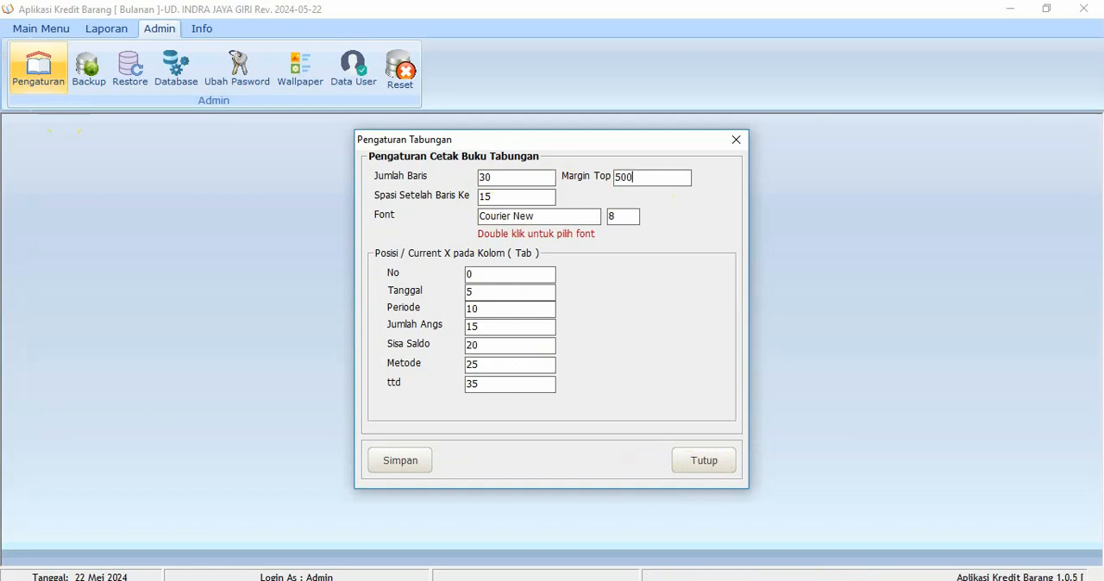
Set the book's print font size to 9, keeping Courier New Regular
left_click(614, 215)
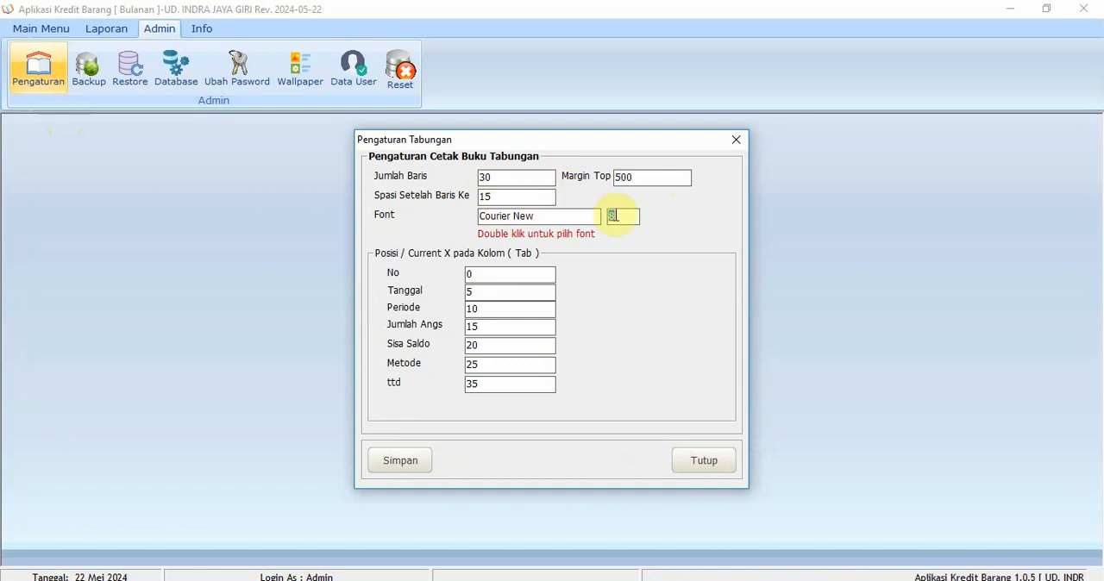
left_click(578, 219)
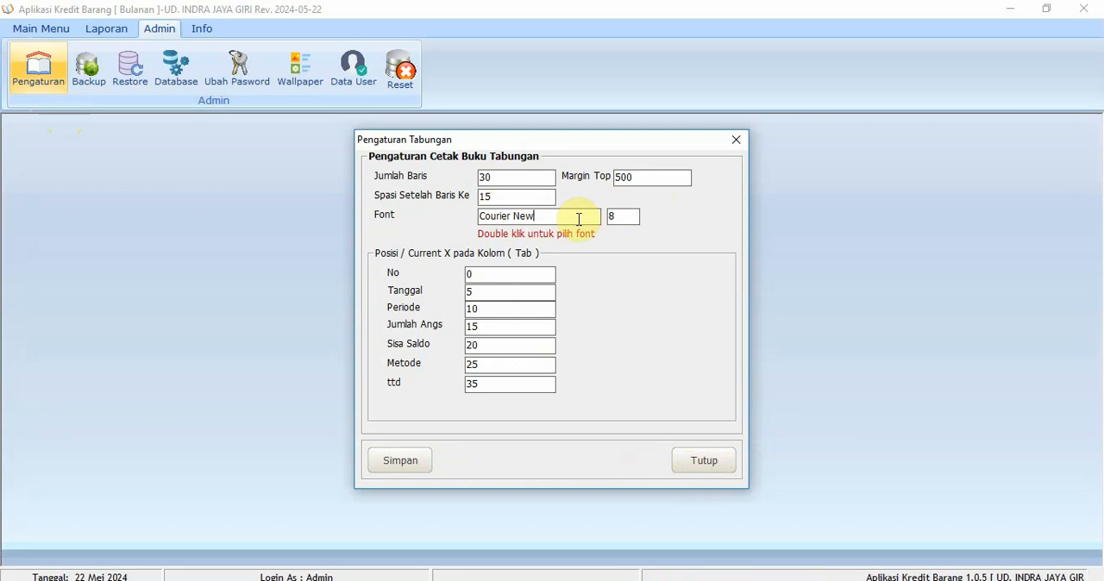
double_click(579, 219)
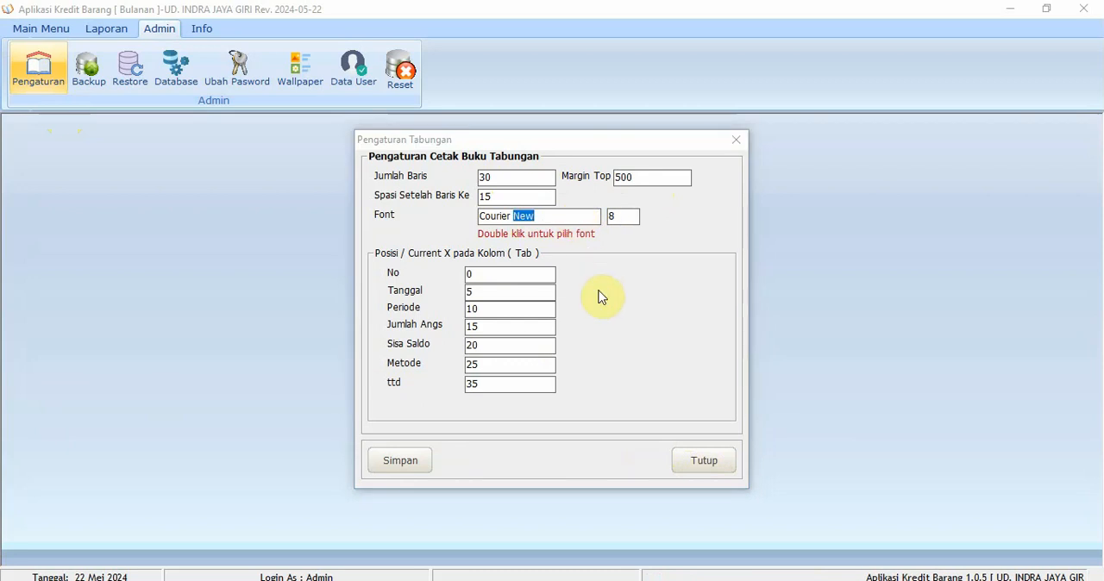
left_click(677, 289)
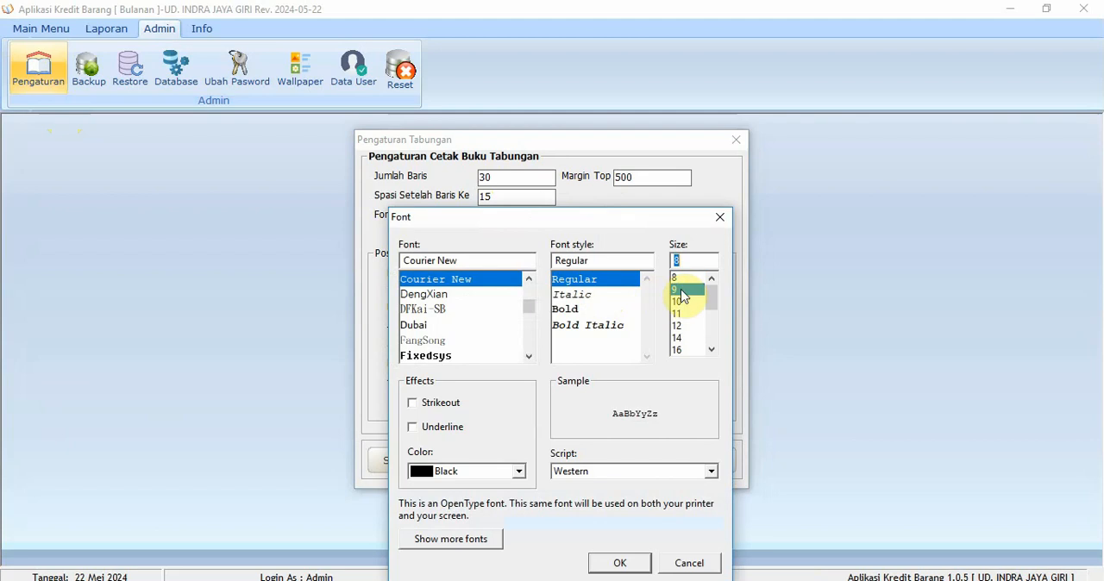
left_click(634, 563)
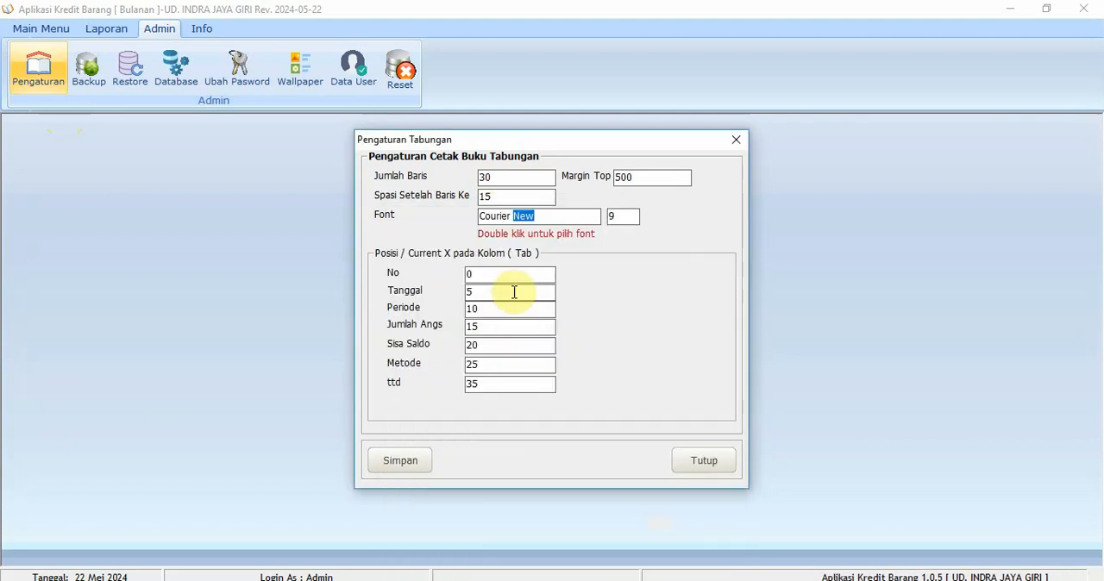
Set the print column positions to 17 for Periode, 27 for Jumlah Angs and 40 for Sisa Saldo
left_click(505, 275)
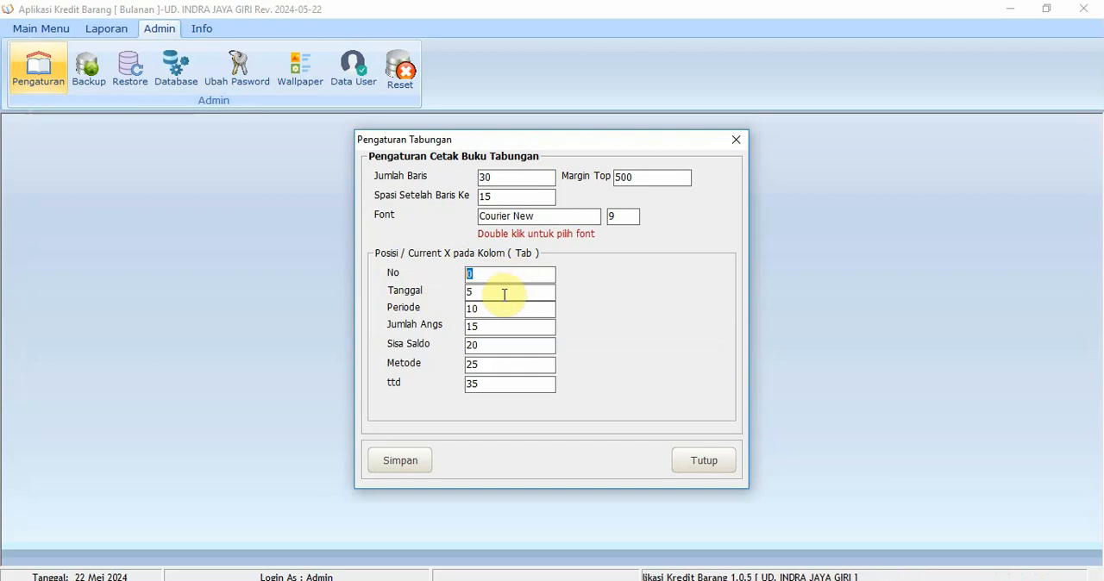
left_click_drag(503, 311, 474, 316)
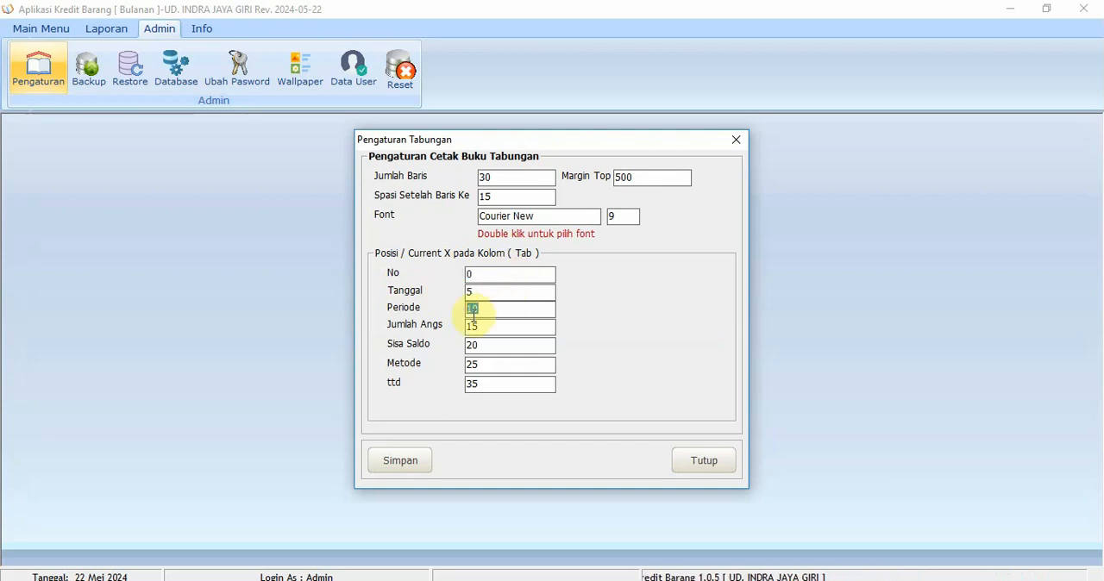
type("17")
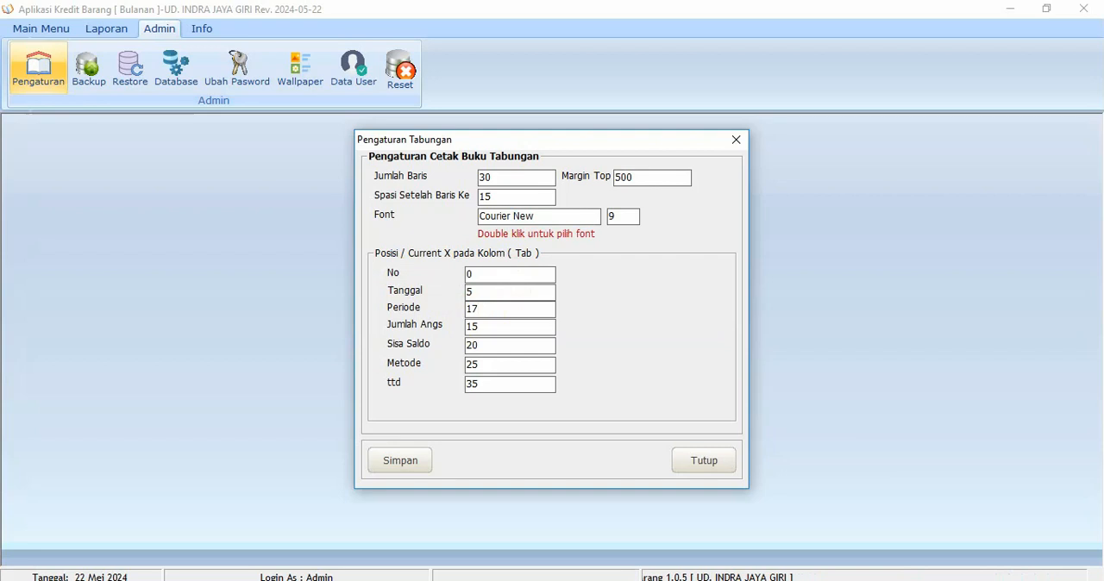
left_click_drag(496, 329, 402, 340)
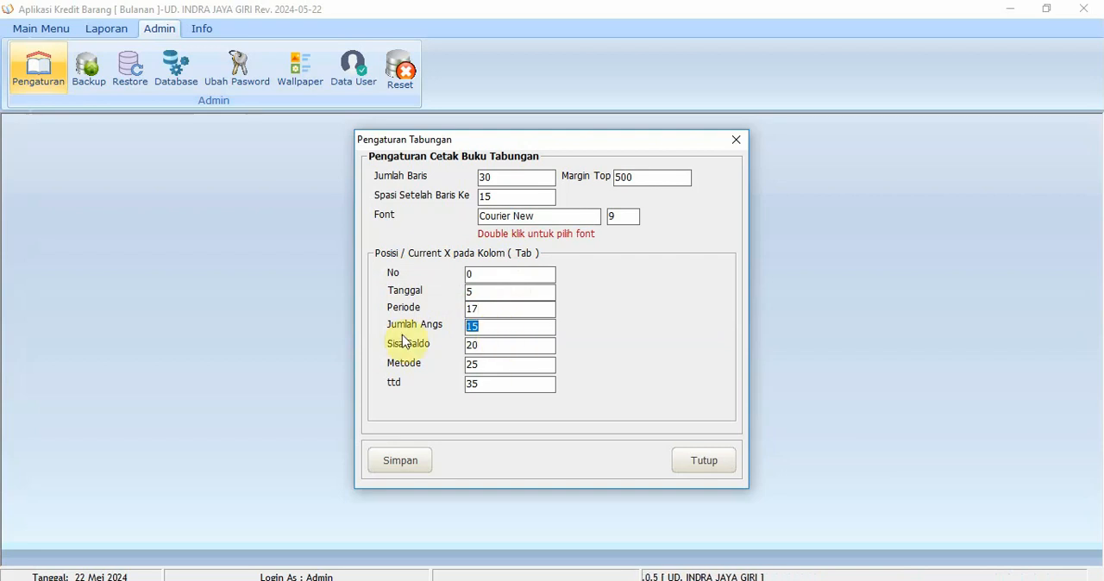
type("27")
left_click_drag(492, 346, 420, 352)
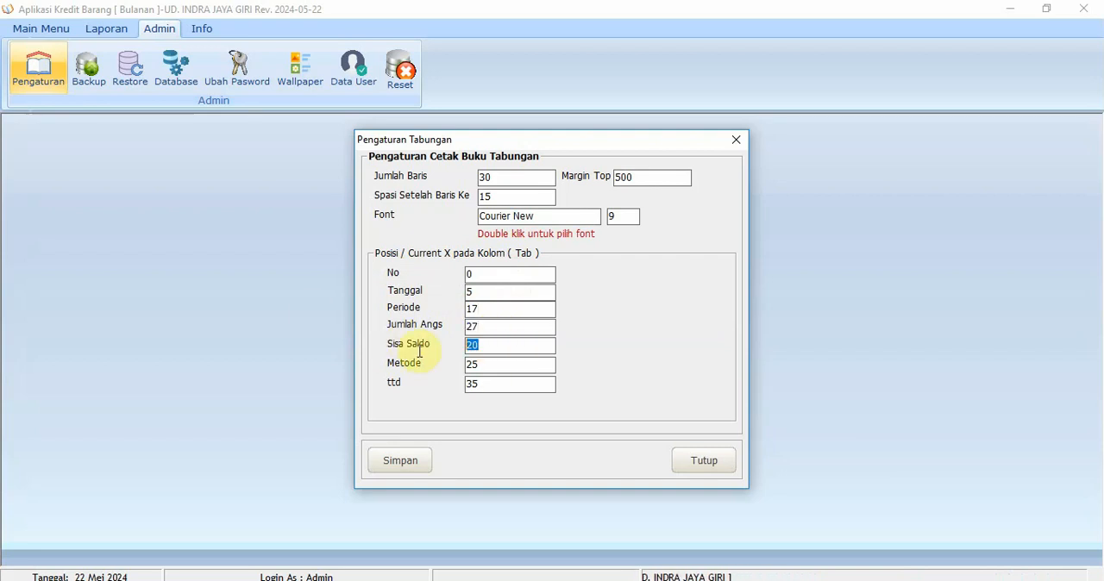
type("40")
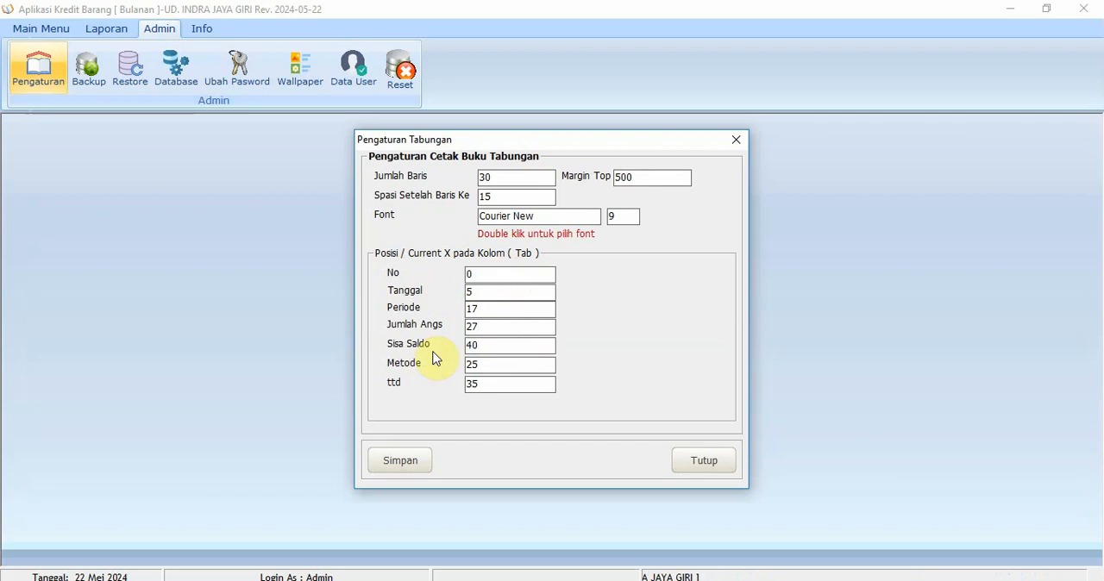
Set the Metode column position to 52 and ttd to 65, and save and close the print settings
left_click_drag(516, 365, 397, 371)
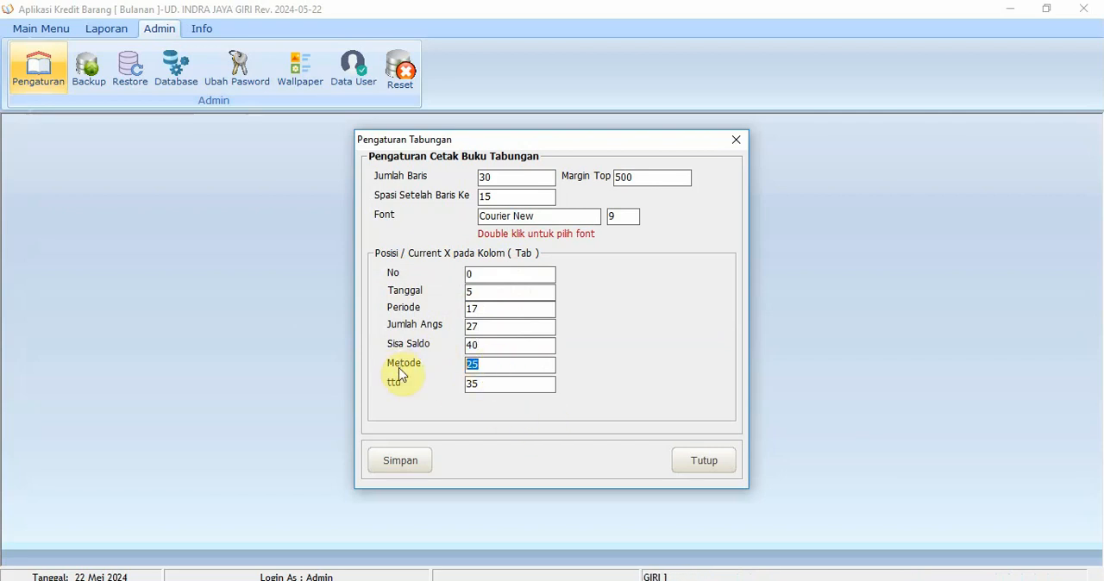
type("52")
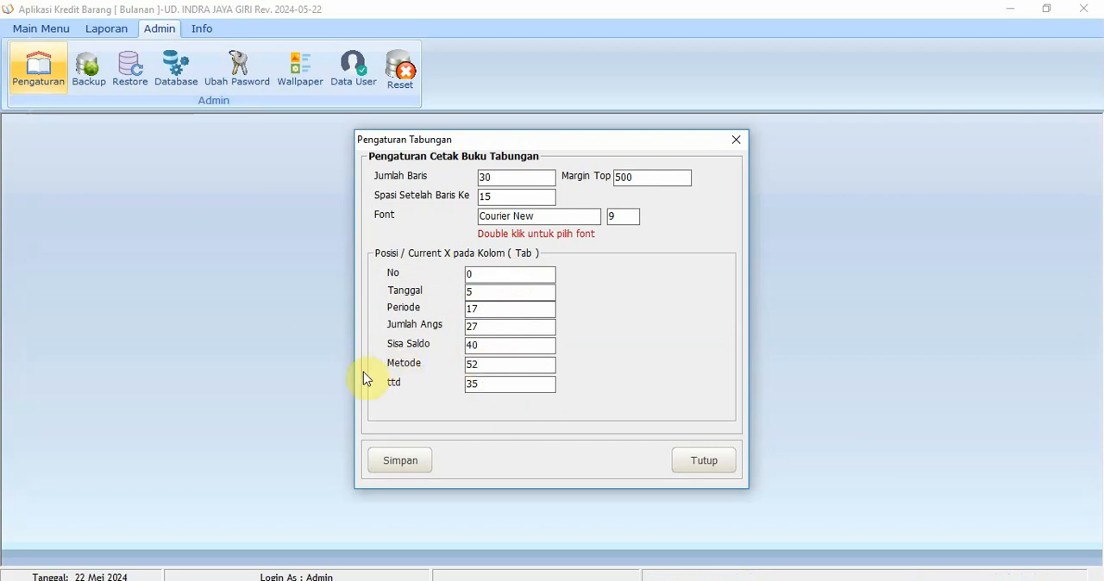
left_click_drag(487, 385, 397, 395)
type("65")
left_click(408, 462)
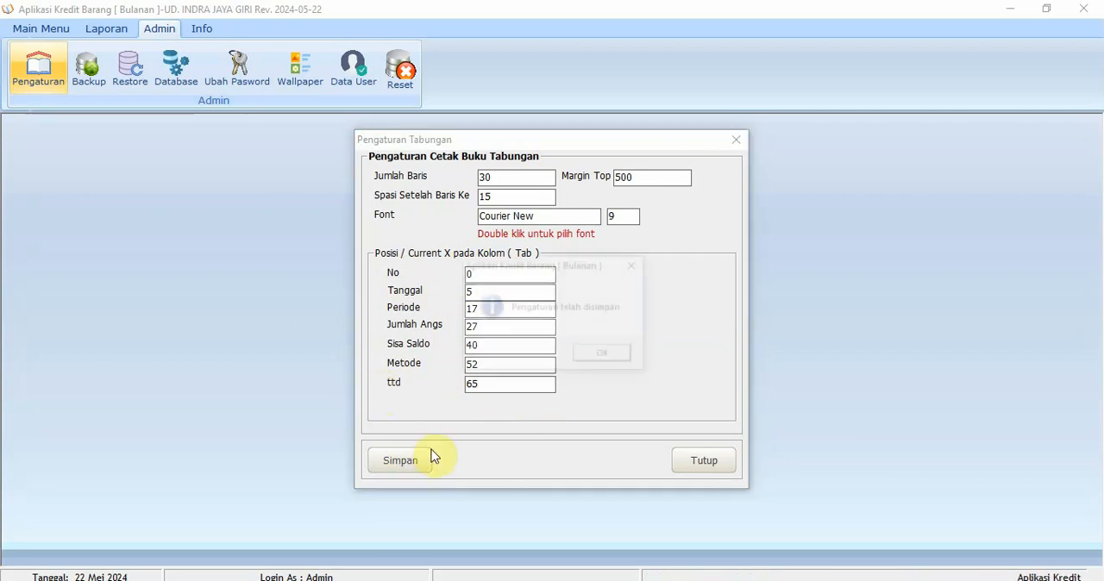
left_click(614, 356)
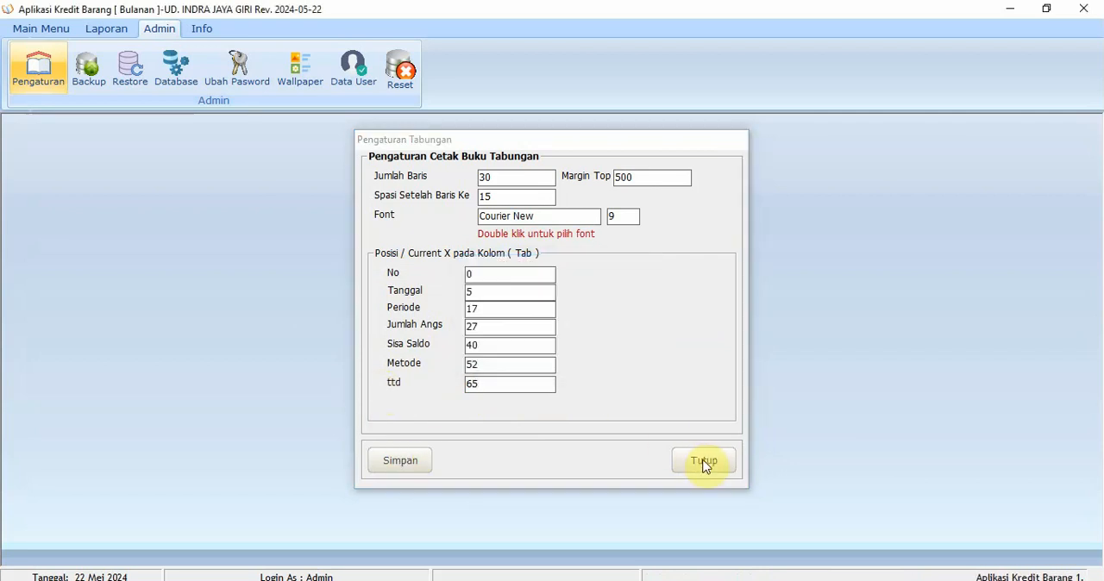
left_click(705, 460)
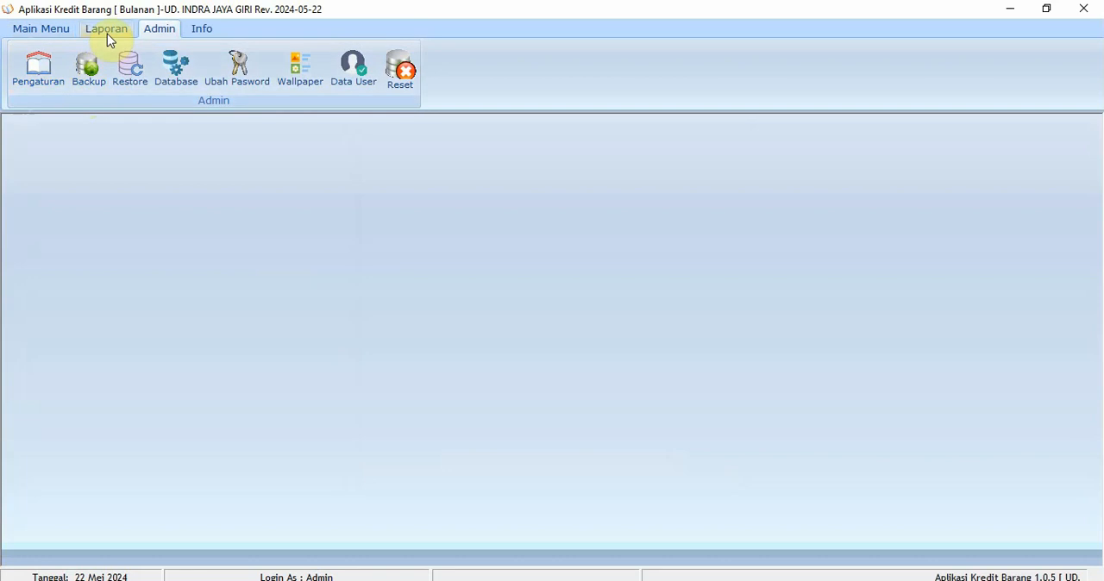
Open the Cetak Buku Angsuran form for the first customer in the Data Nasabah list
left_click(68, 34)
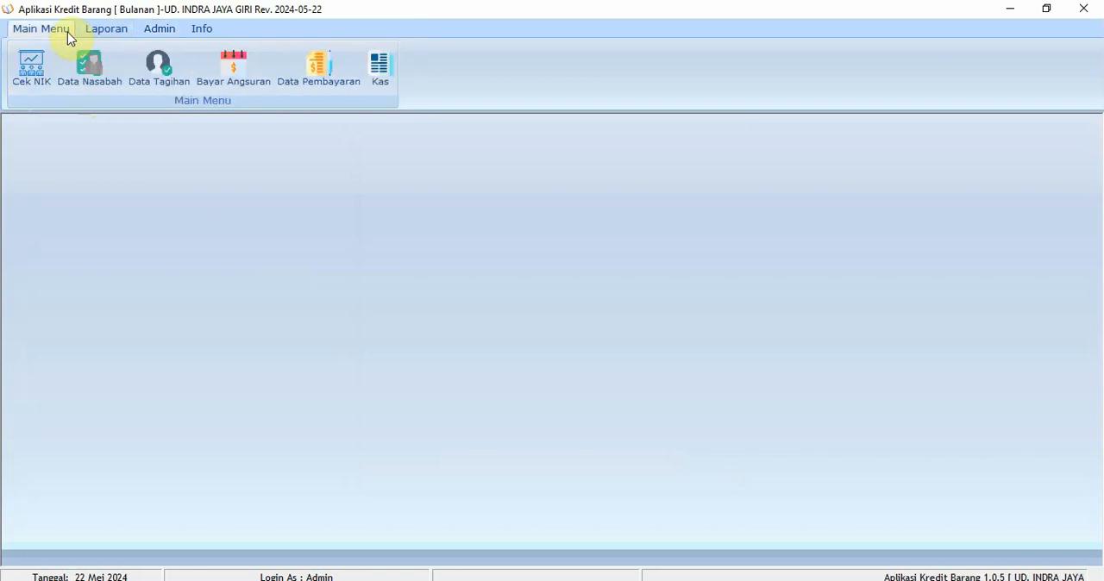
left_click(102, 91)
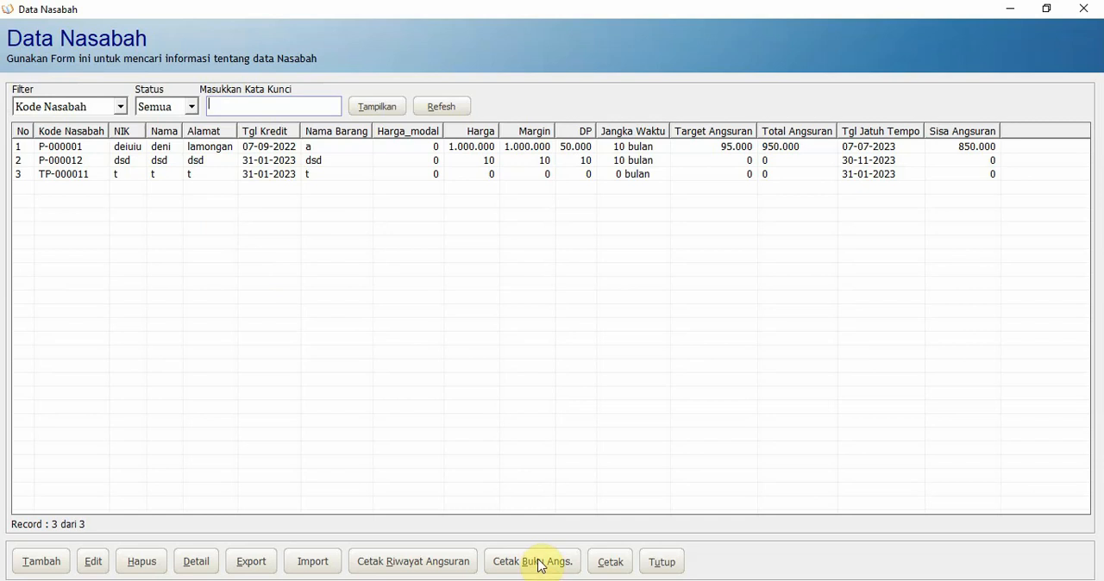
left_click(181, 153)
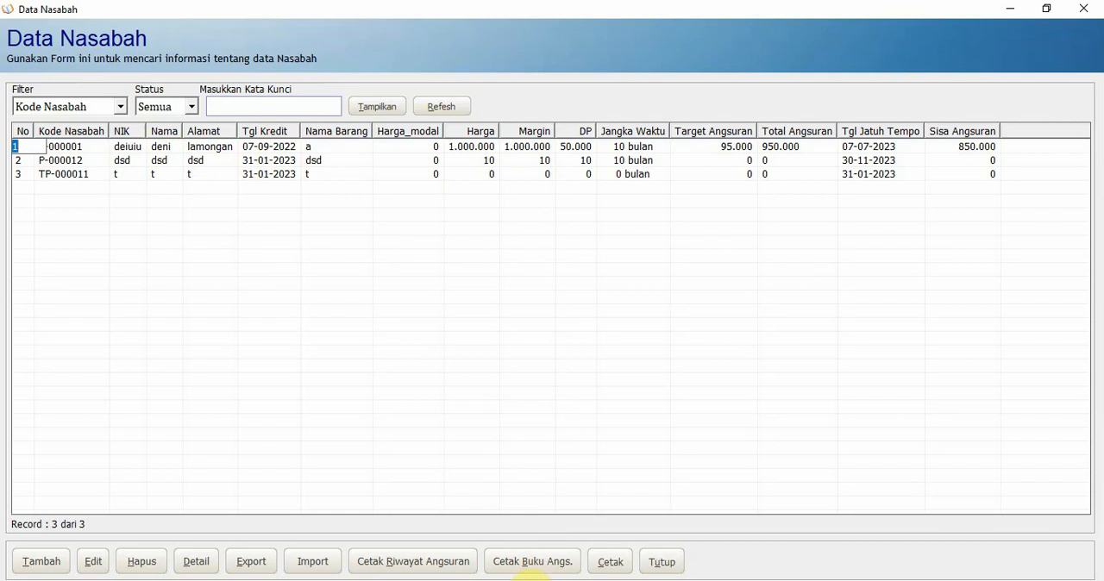
left_click(533, 565)
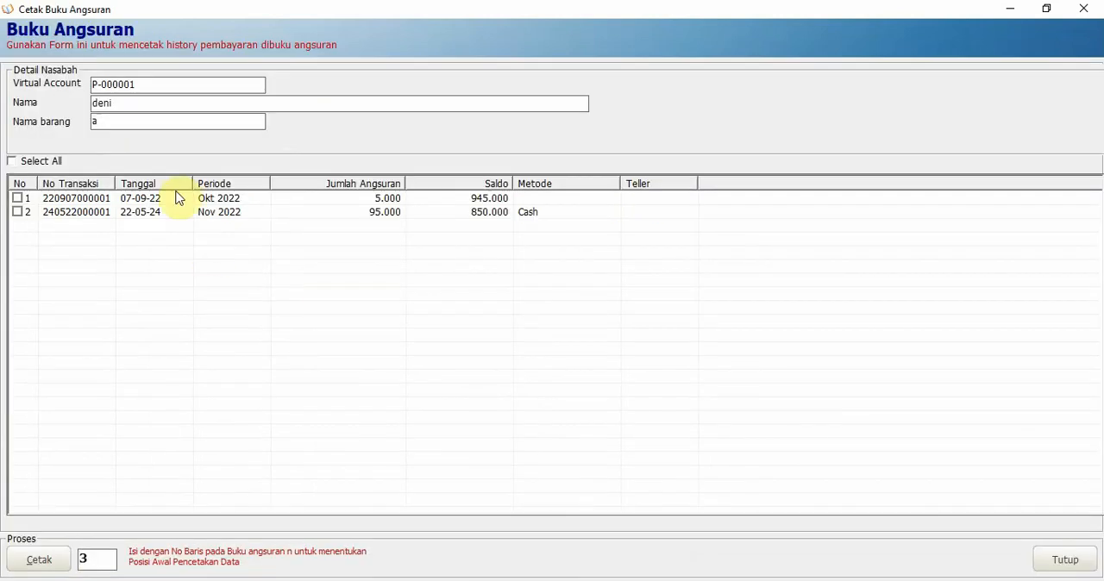
Print all listed payment transactions to a PDF, starting at line 3 of the installment book, and close the form
left_click(13, 161)
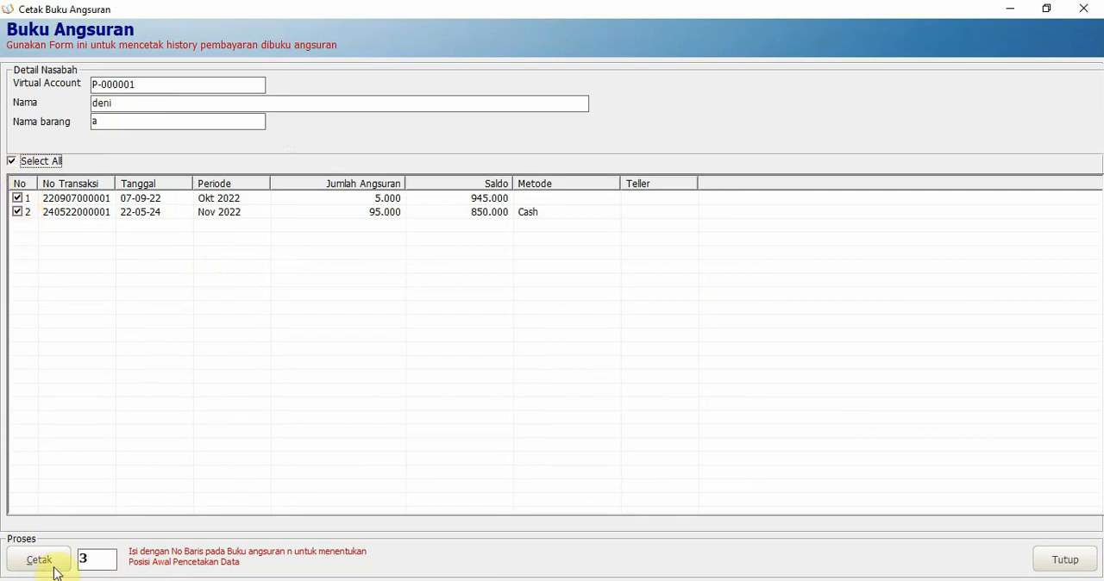
left_click(87, 207)
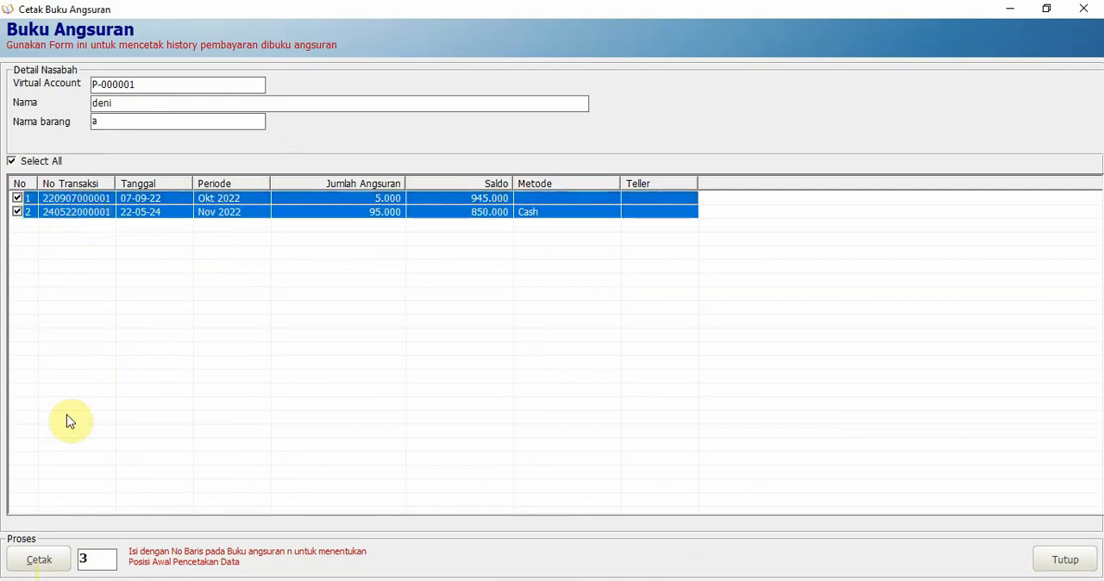
left_click(111, 565)
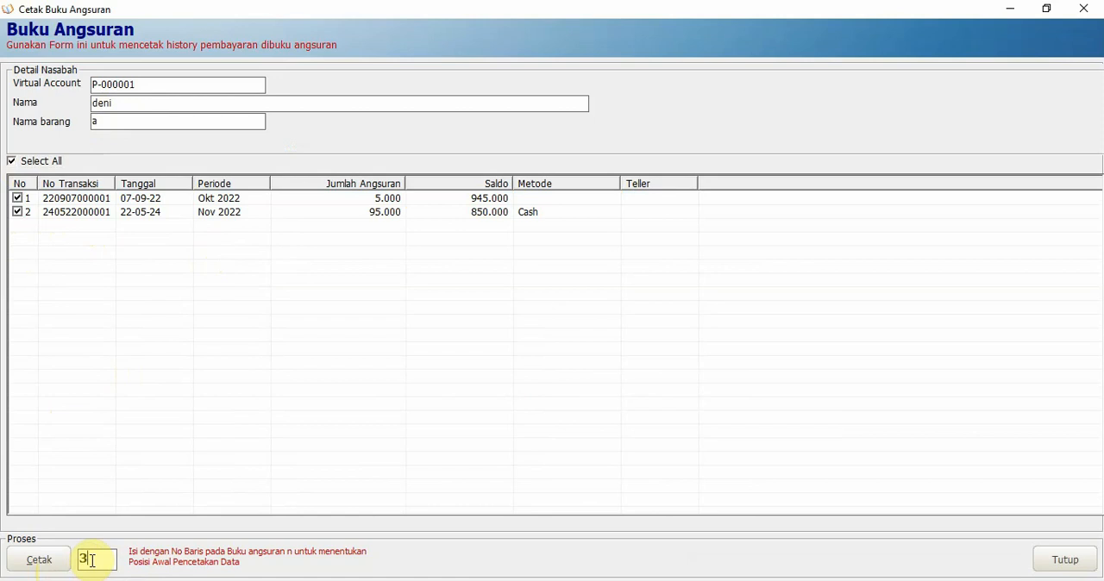
left_click(40, 562)
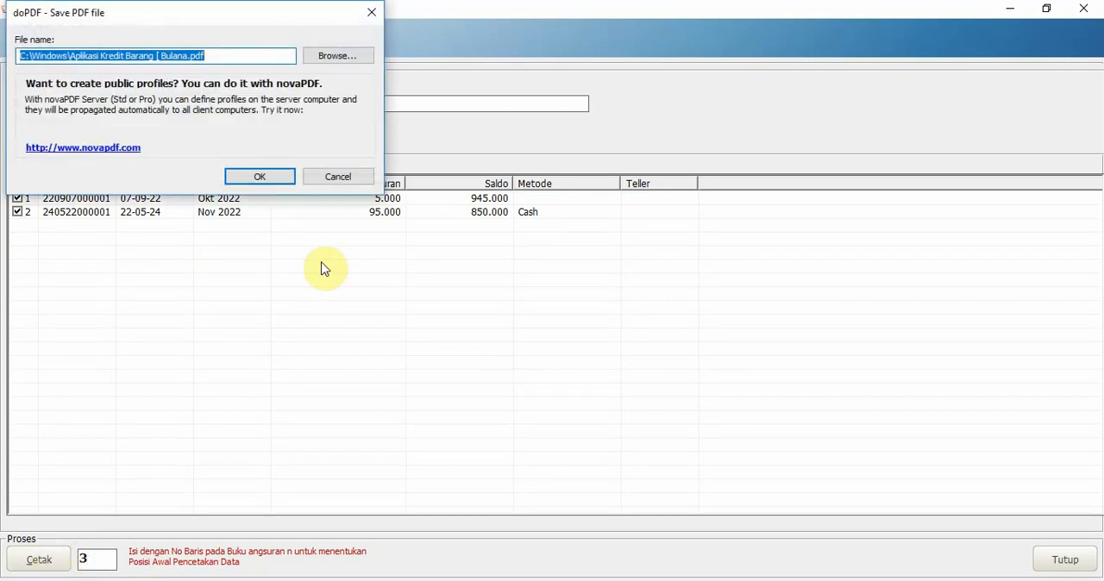
left_click(261, 177)
left_click(629, 318)
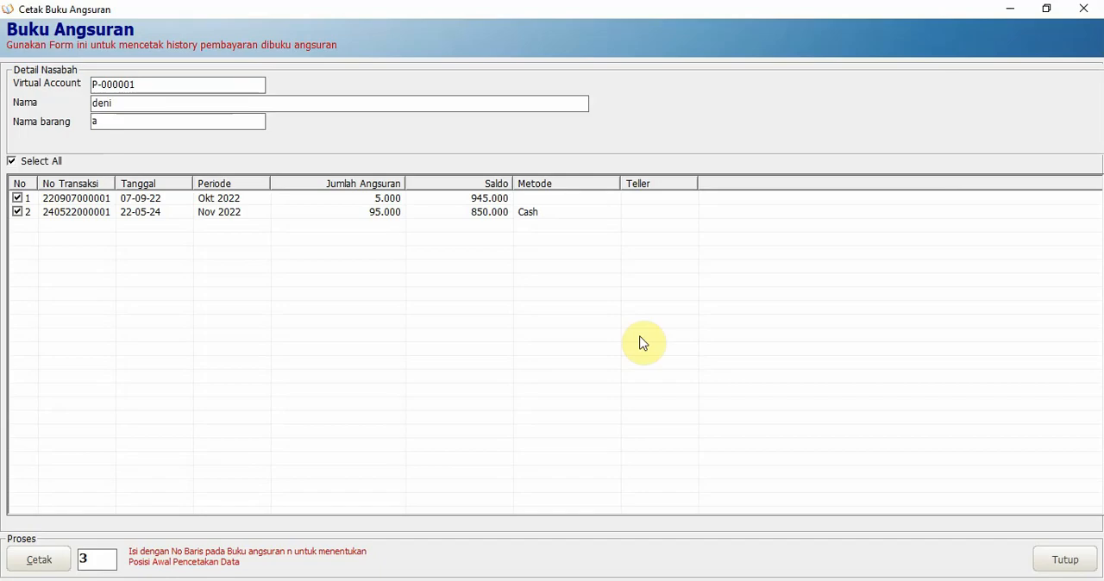
left_click(1083, 10)
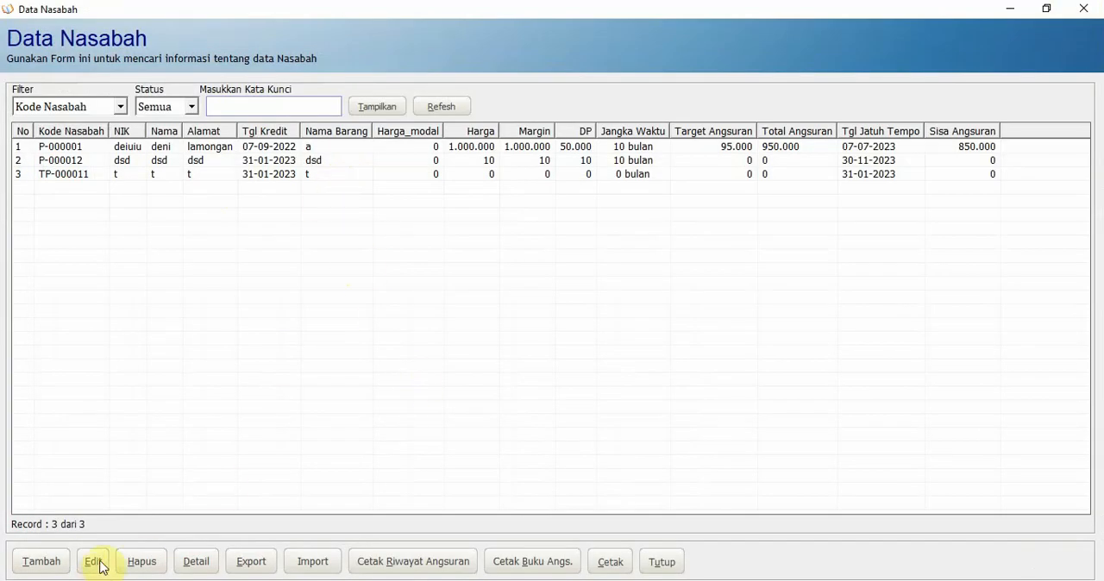
Open the first customer's record for editing and preview the second page of the installment book
double_click(552, 509)
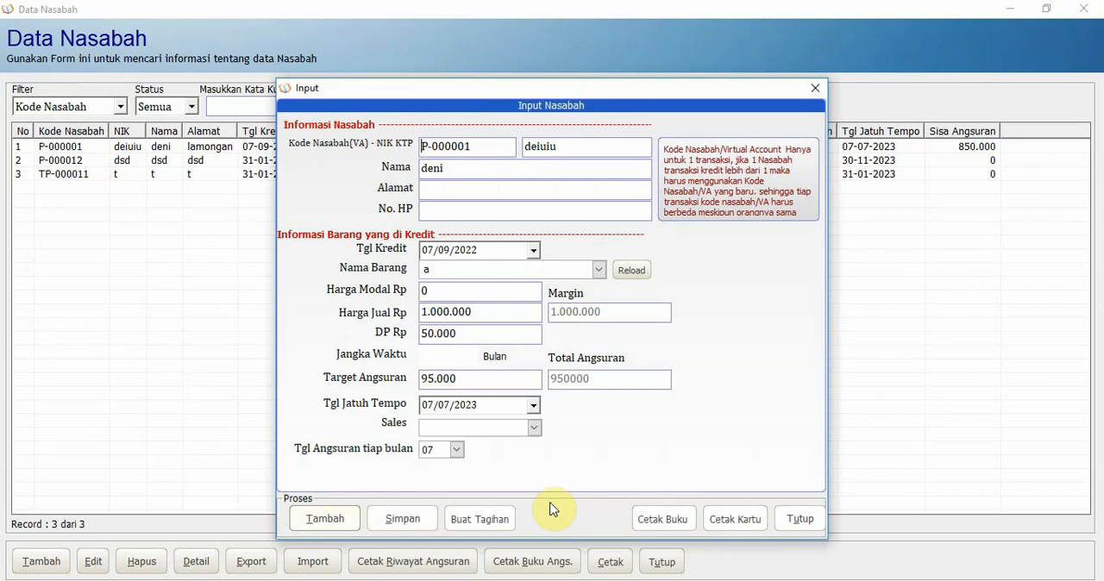
left_click(676, 520)
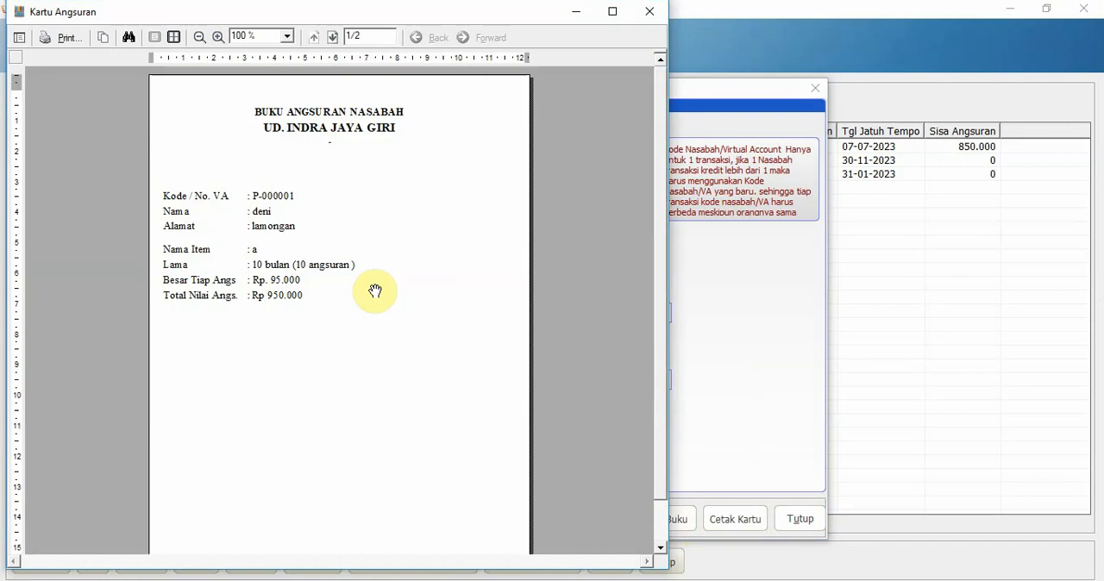
left_click(333, 38)
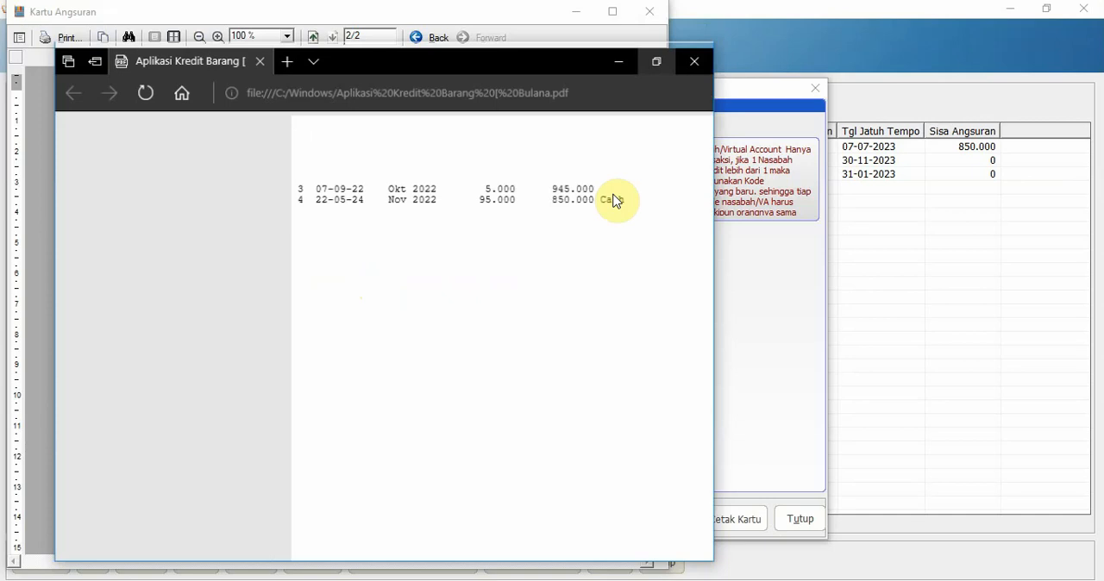
Compare the printed PDF's columns with the book's table headings, and close the preview, customer record and Data Nasabah
left_click_drag(525, 69, 604, 160)
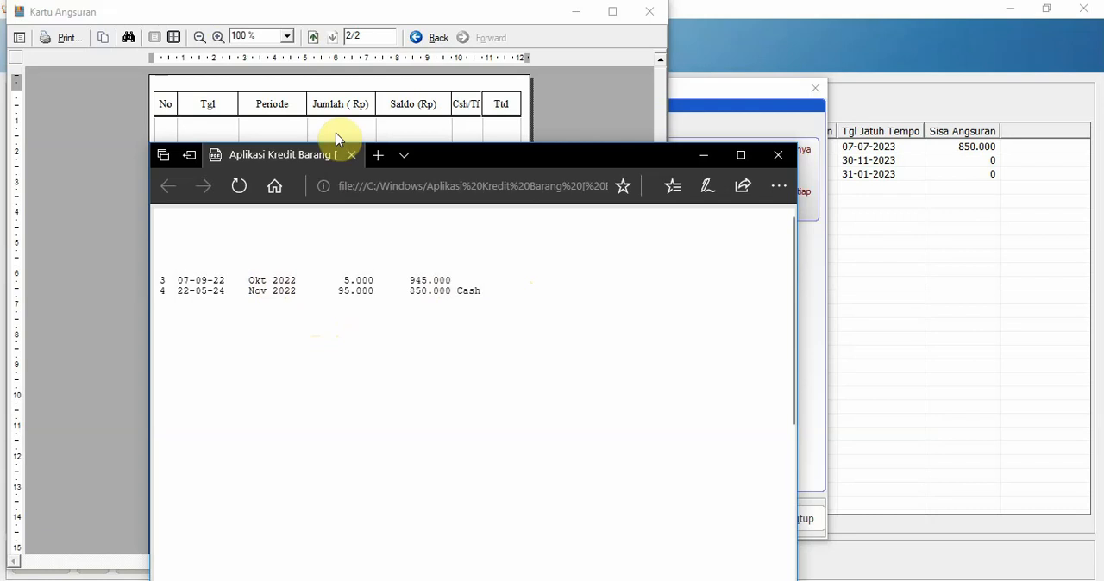
left_click(353, 113)
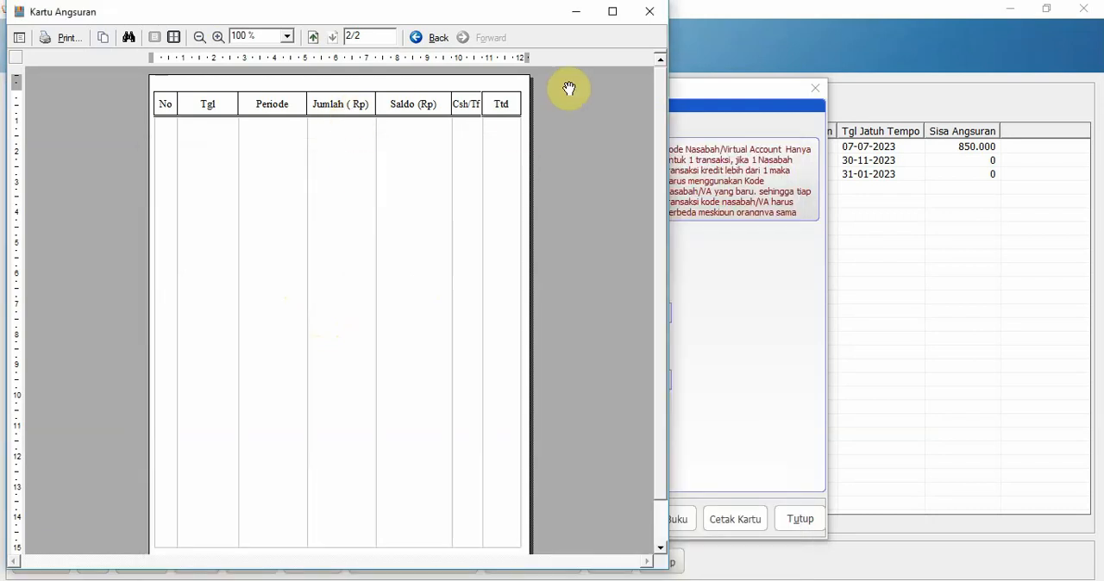
left_click(651, 14)
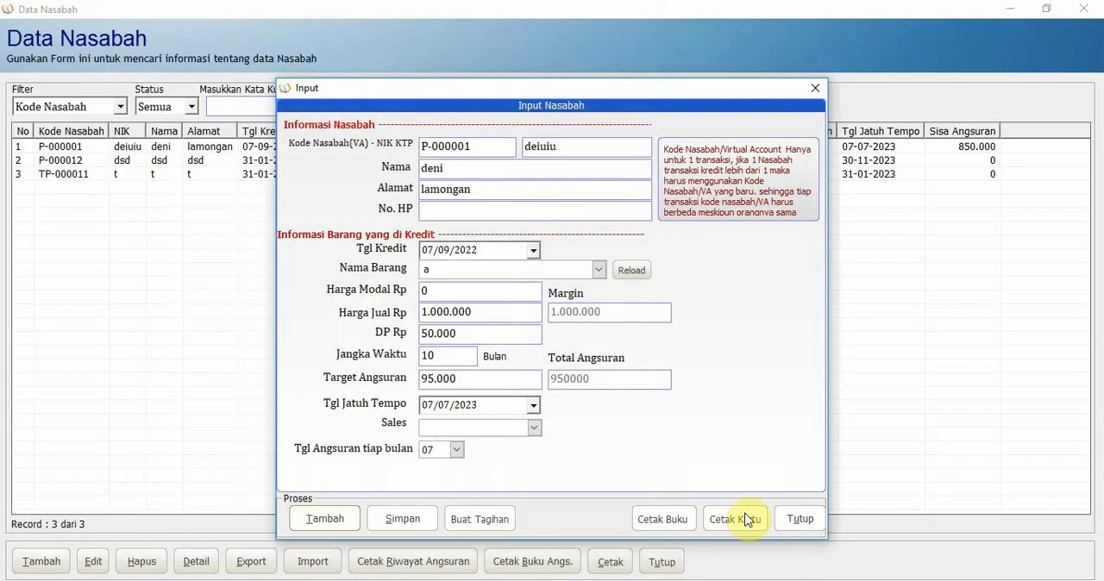
left_click(800, 519)
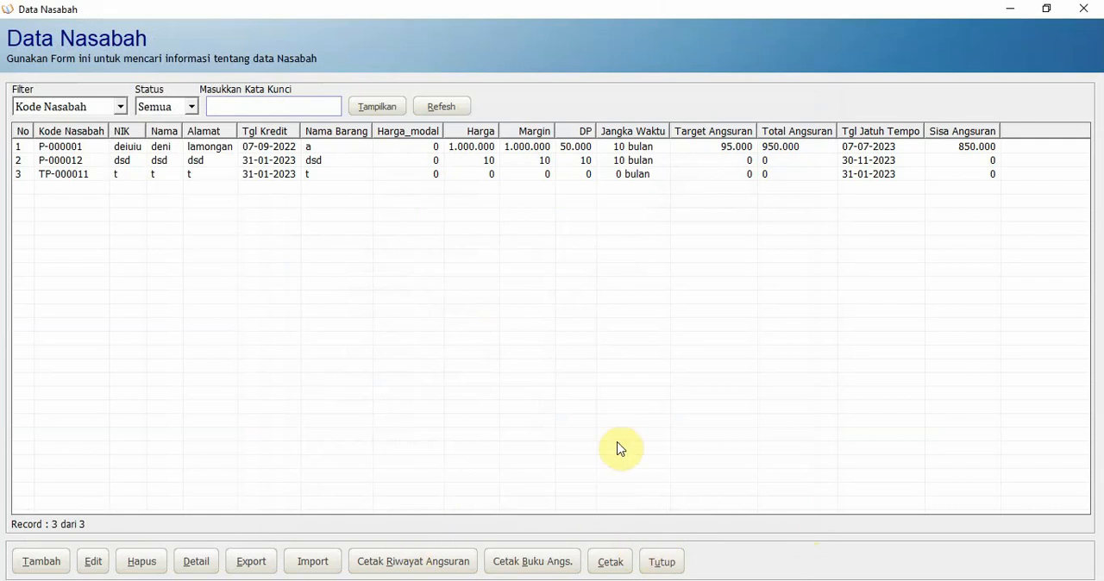
left_click(663, 570)
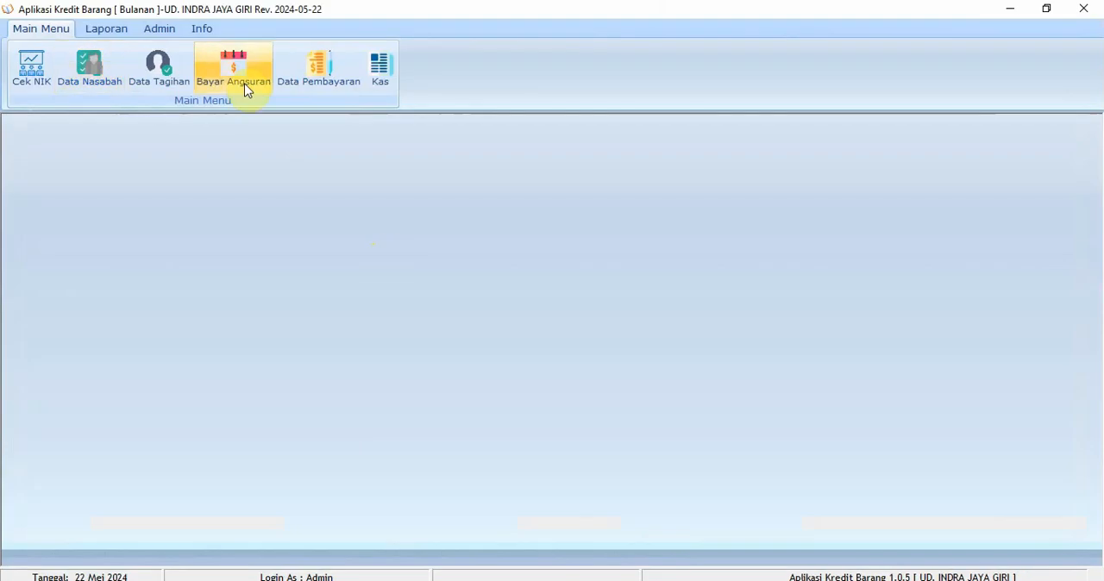
Try to find the first customer's bills in Data Tagihan by customer code, and close the list
left_click(168, 75)
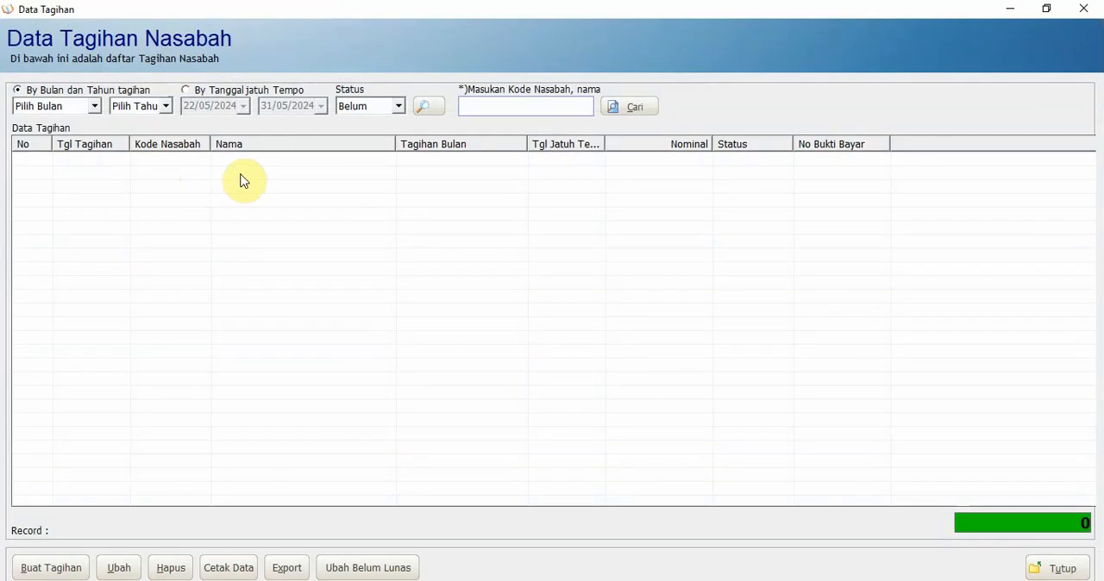
left_click(632, 112)
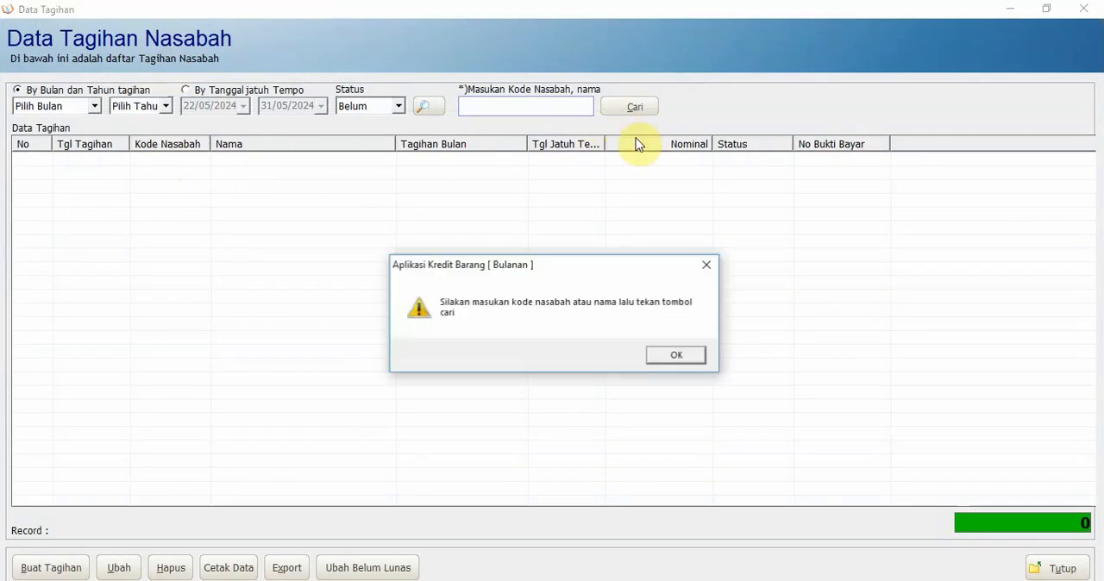
left_click(685, 356)
left_click(512, 110)
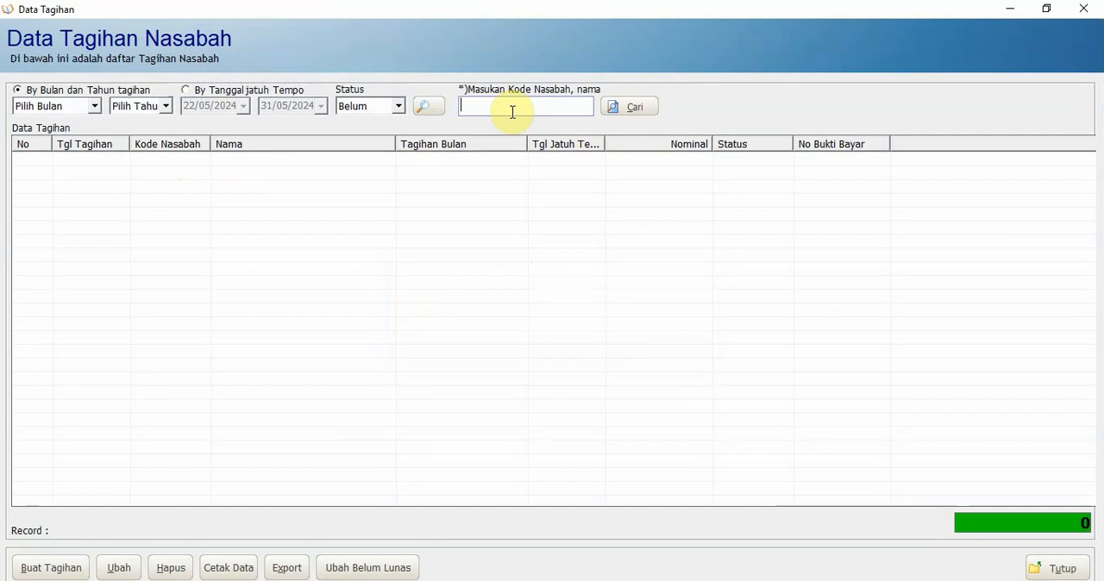
type("p-00001")
left_click(636, 110)
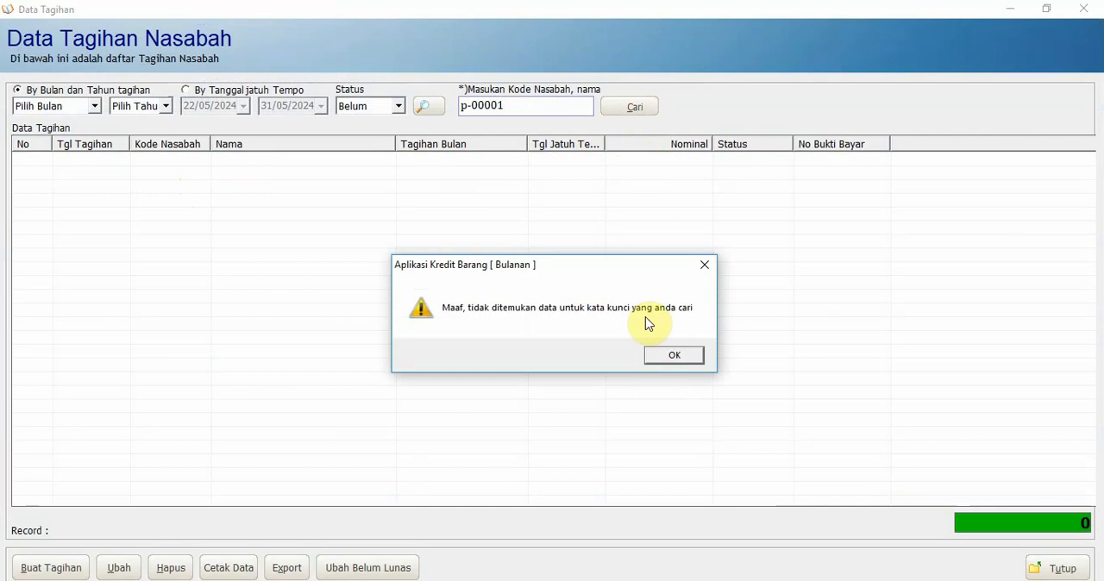
left_click(671, 359)
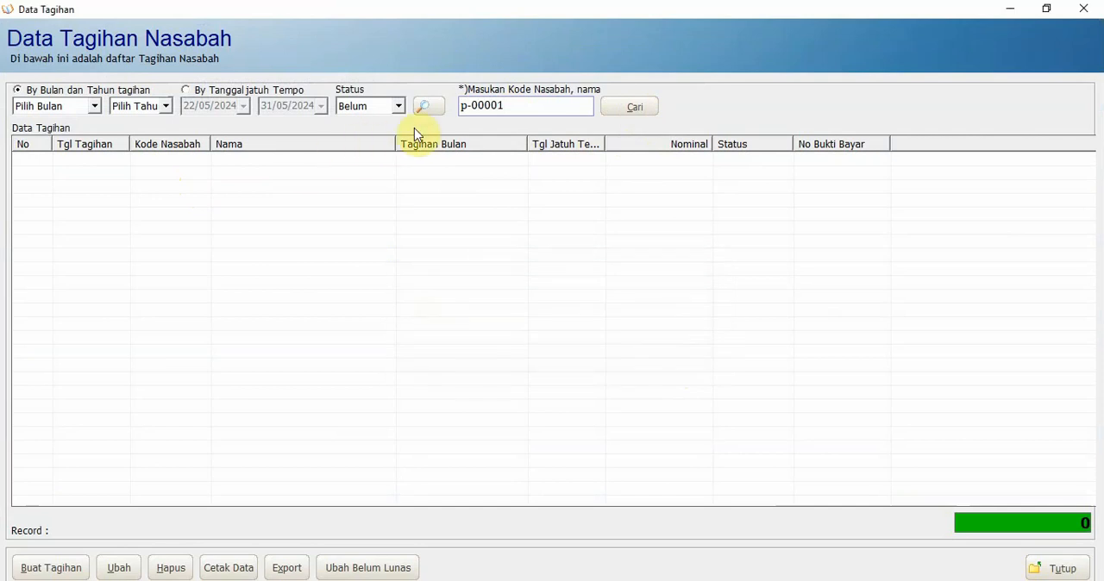
left_click(629, 110)
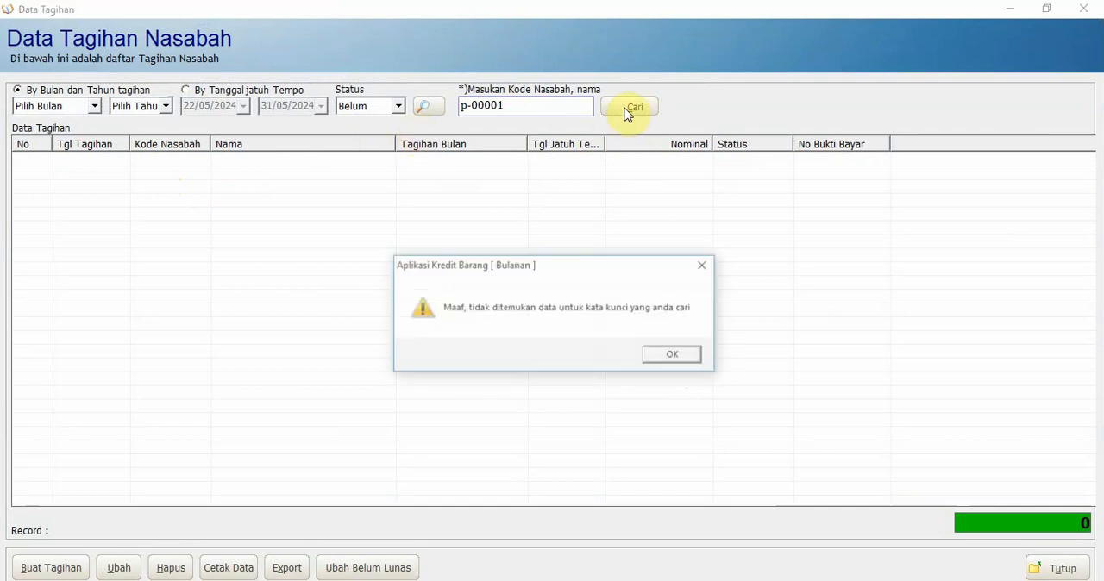
left_click(673, 354)
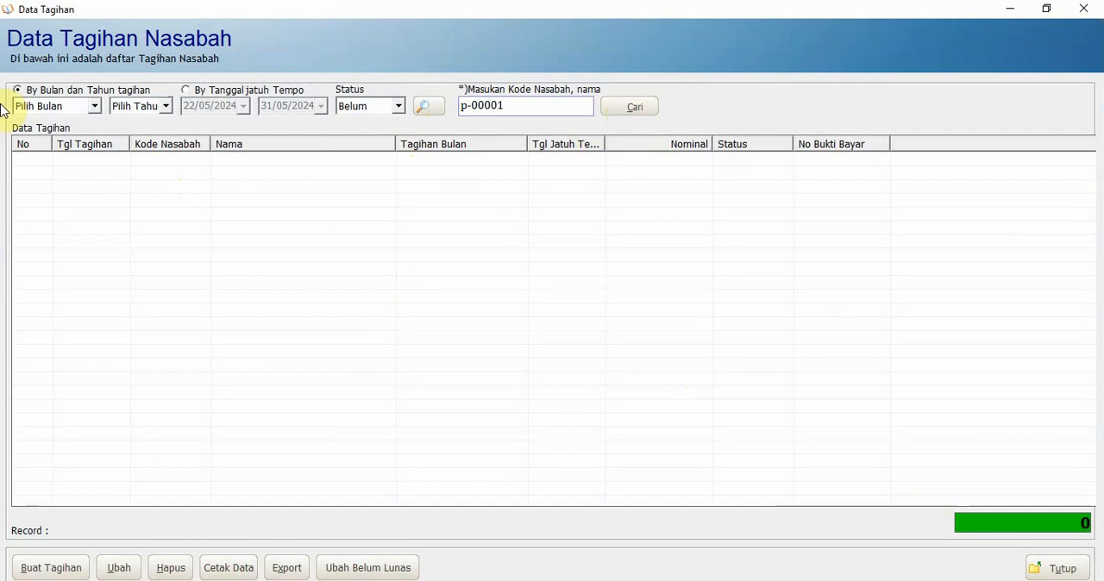
left_click(92, 107)
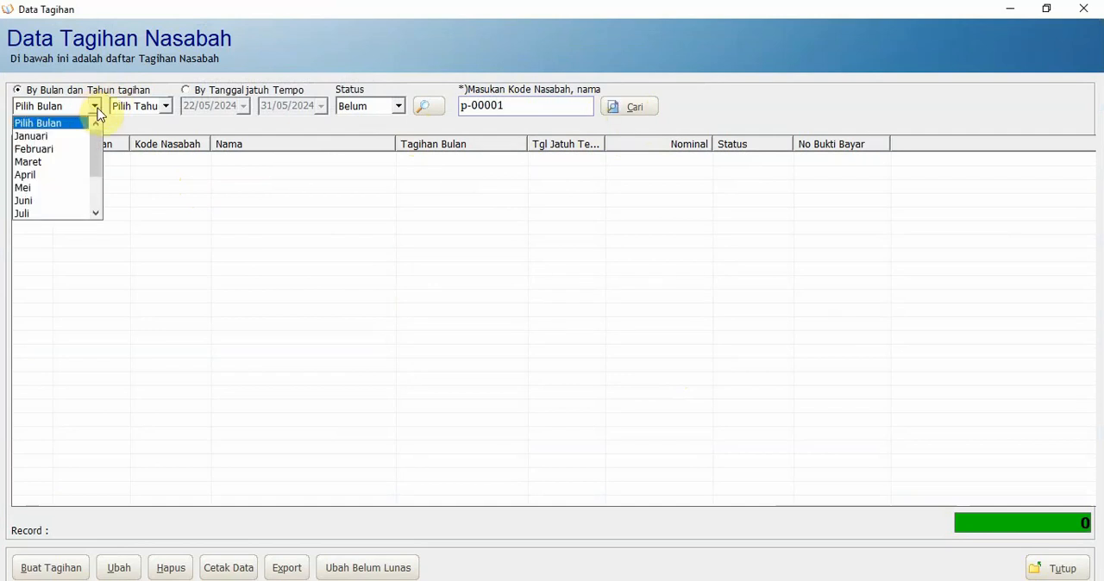
left_click(1089, 19)
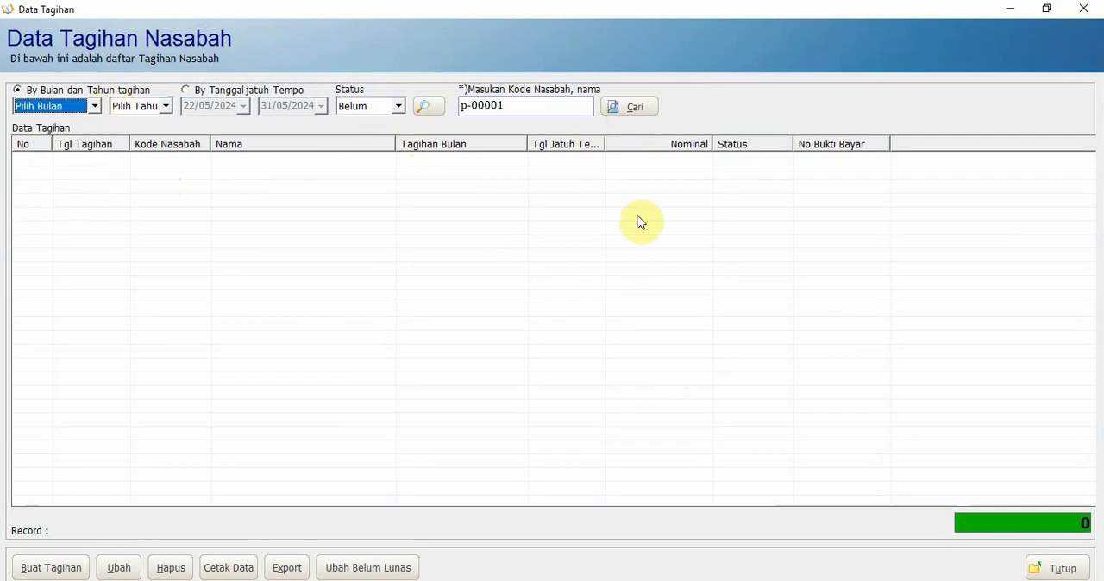
left_click(1082, 16)
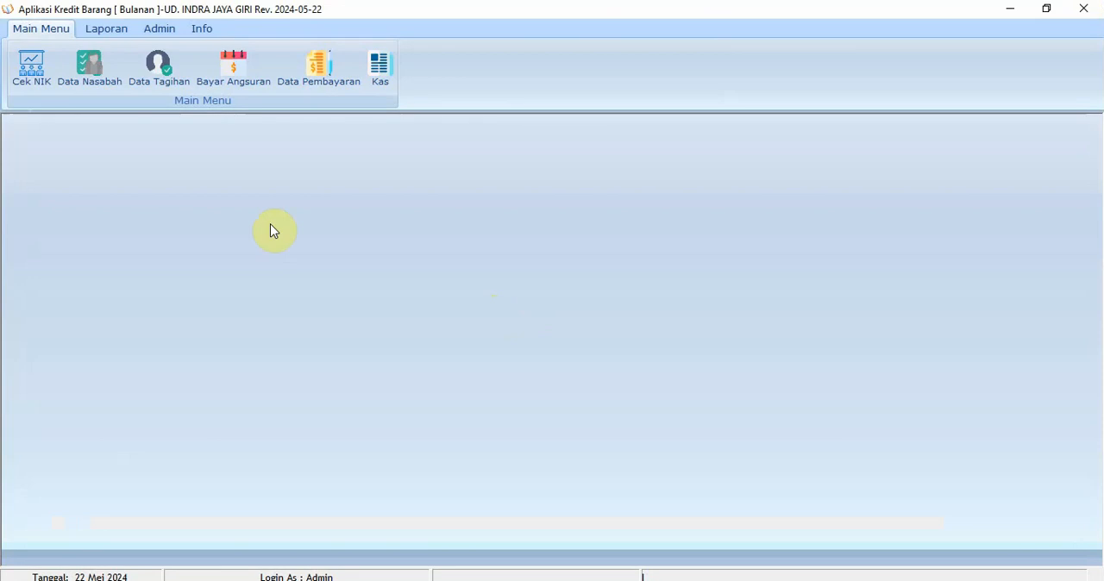
Check the first customer's full code in Data Nasabah and search Data Tagihan for that customer's bills
left_click(90, 80)
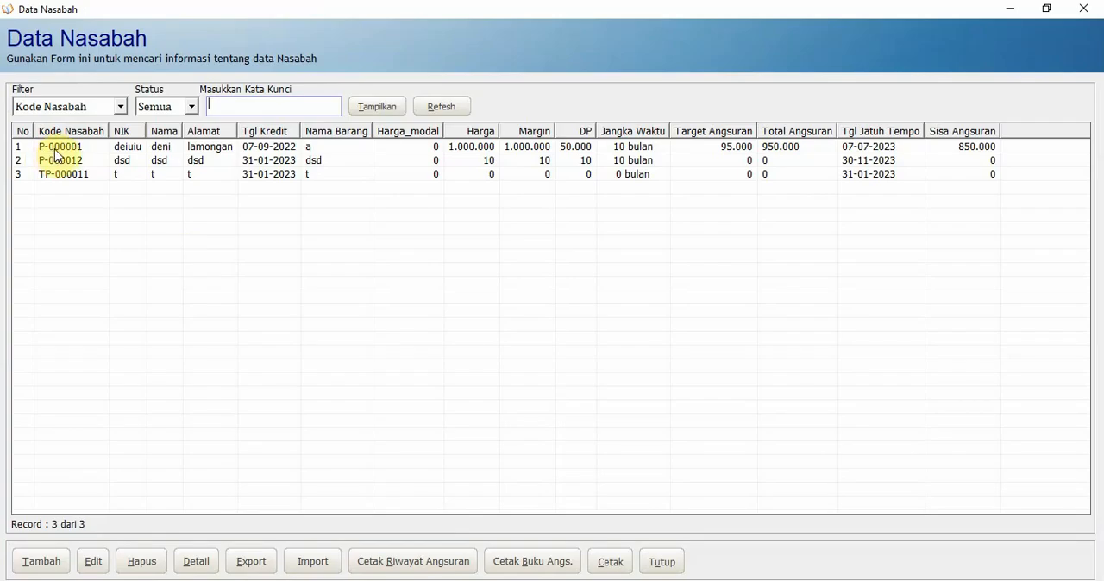
left_click(1084, 8)
left_click(169, 76)
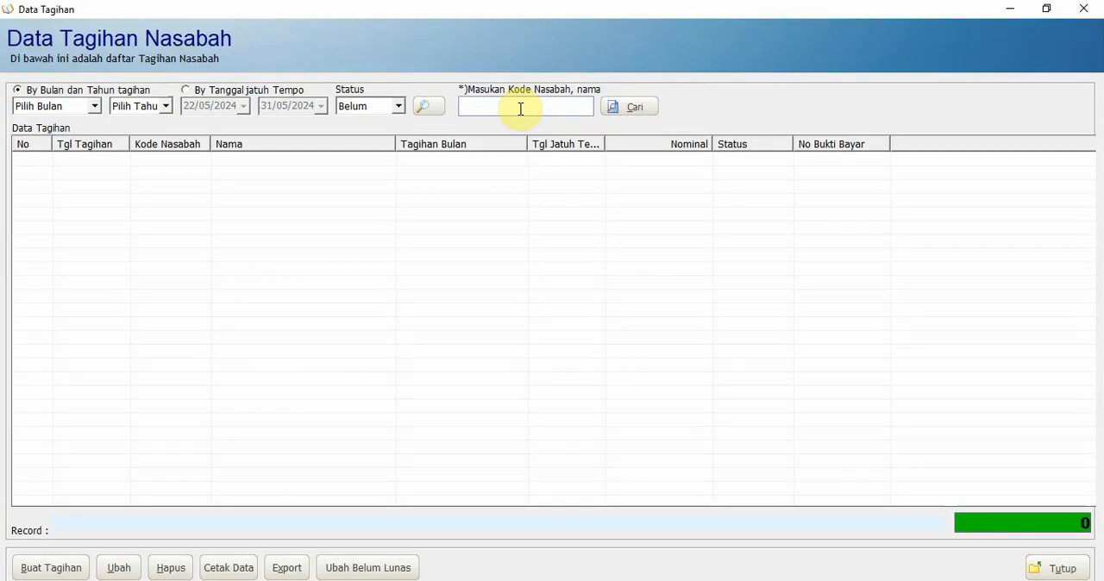
left_click(521, 109)
type("p-000001")
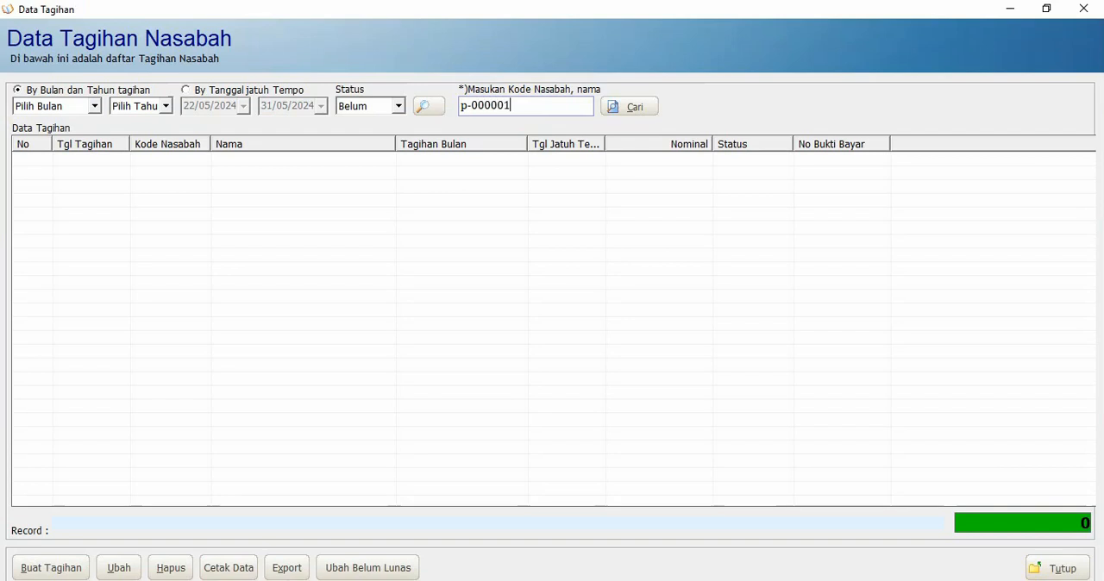
left_click(632, 106)
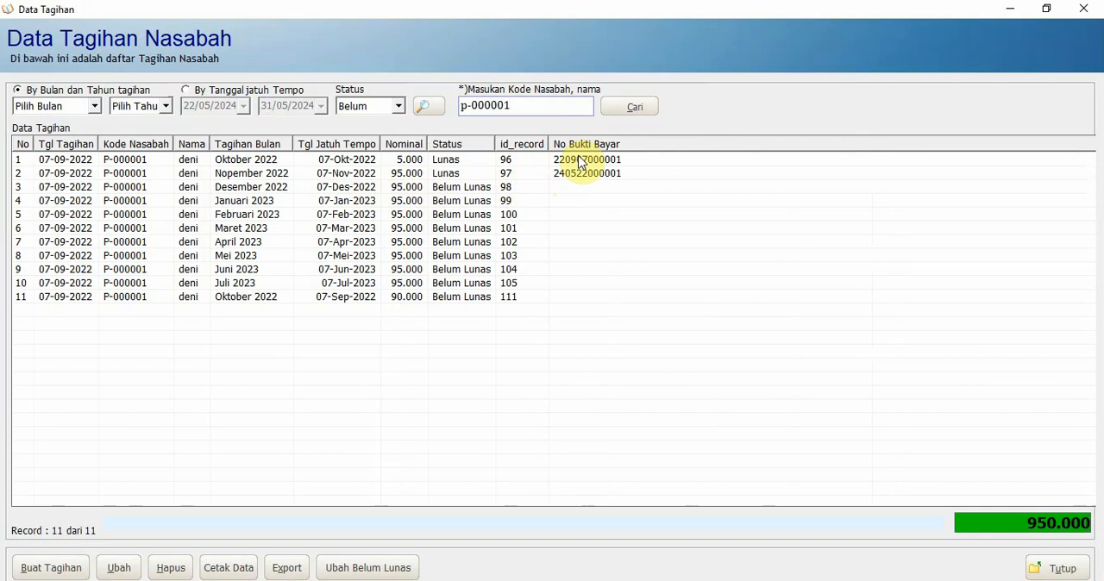
left_click(457, 189)
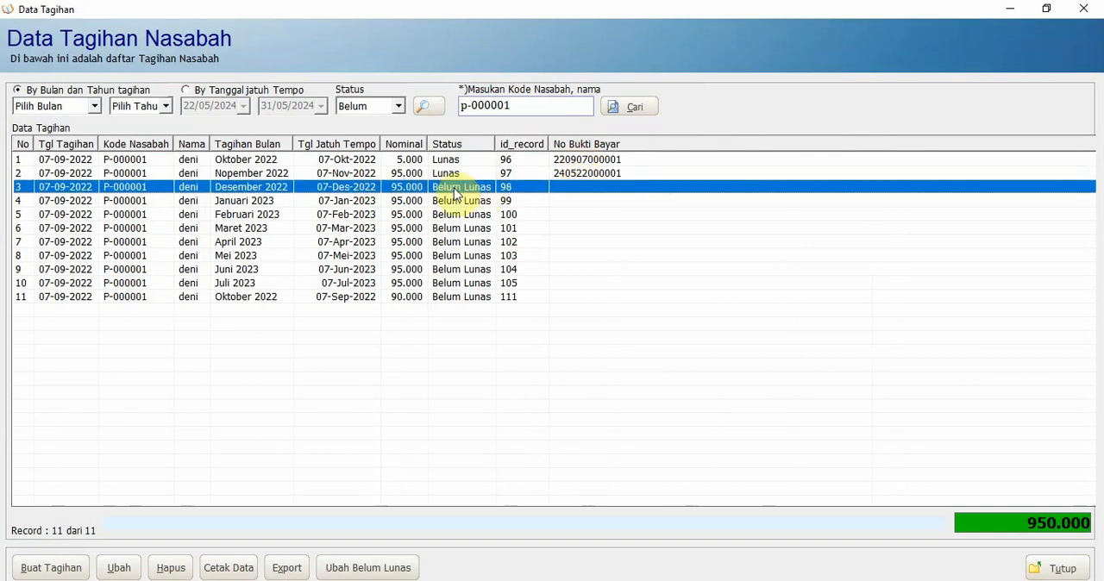
left_click(122, 573)
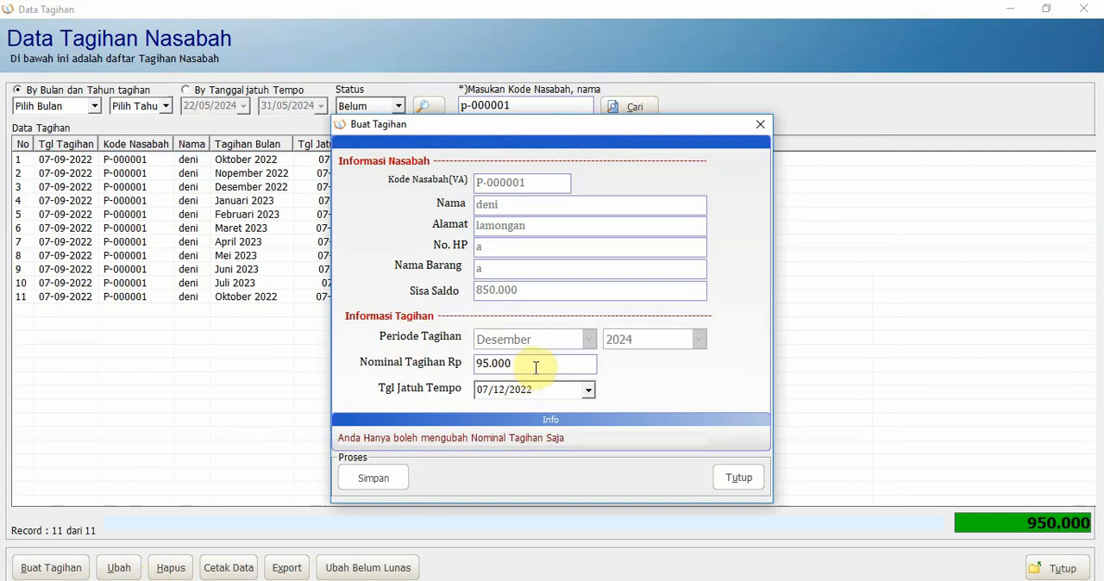
left_click_drag(536, 368, 458, 364)
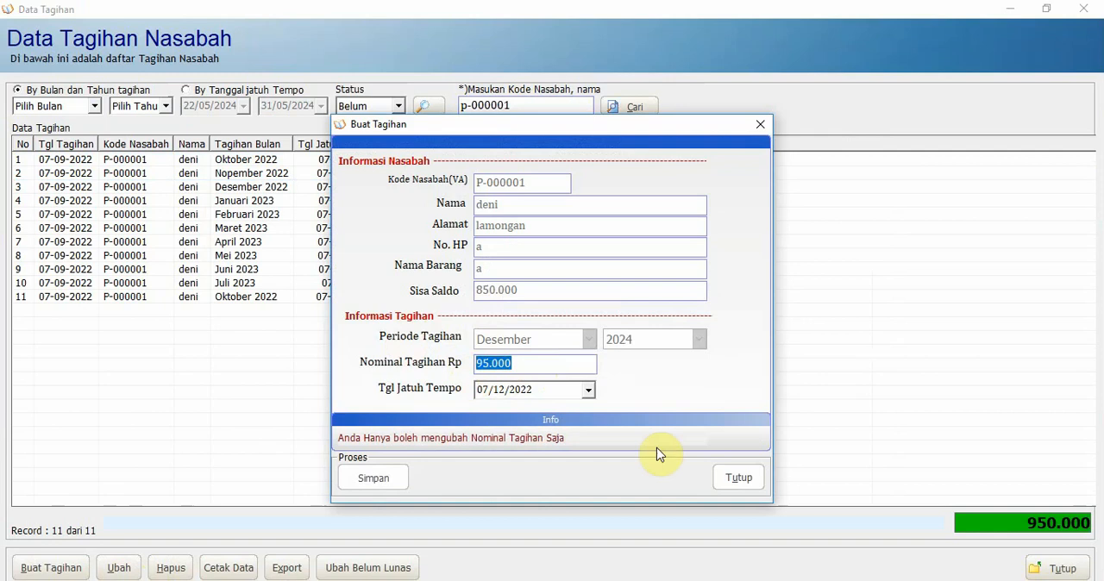
left_click(738, 480)
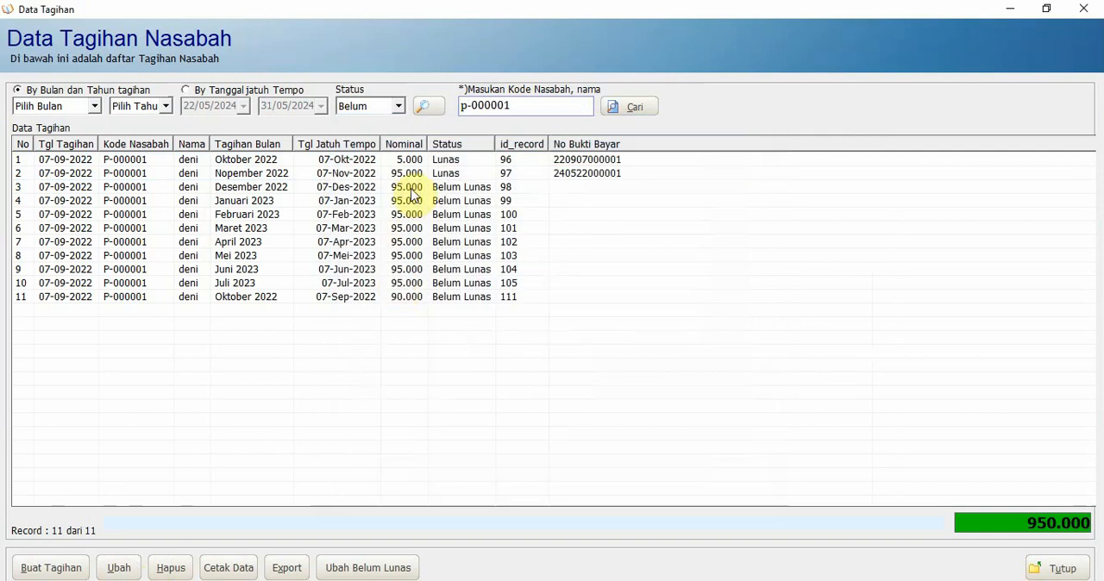
Change the first customer's Desember 2022 bill amount to 50000, save it, and close the bill form and Data Tagihan
left_click(238, 189)
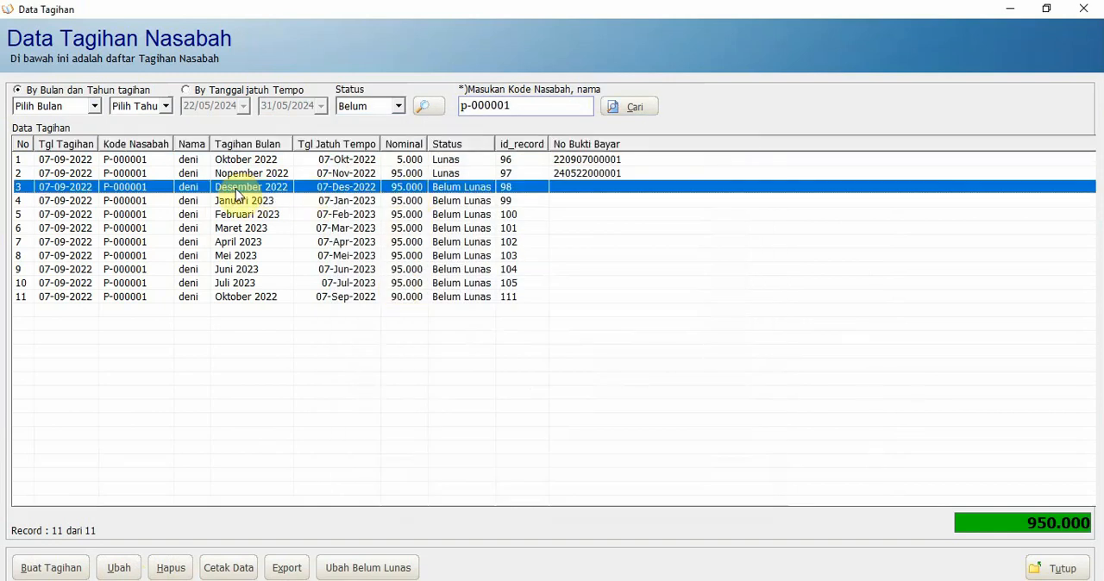
left_click(119, 569)
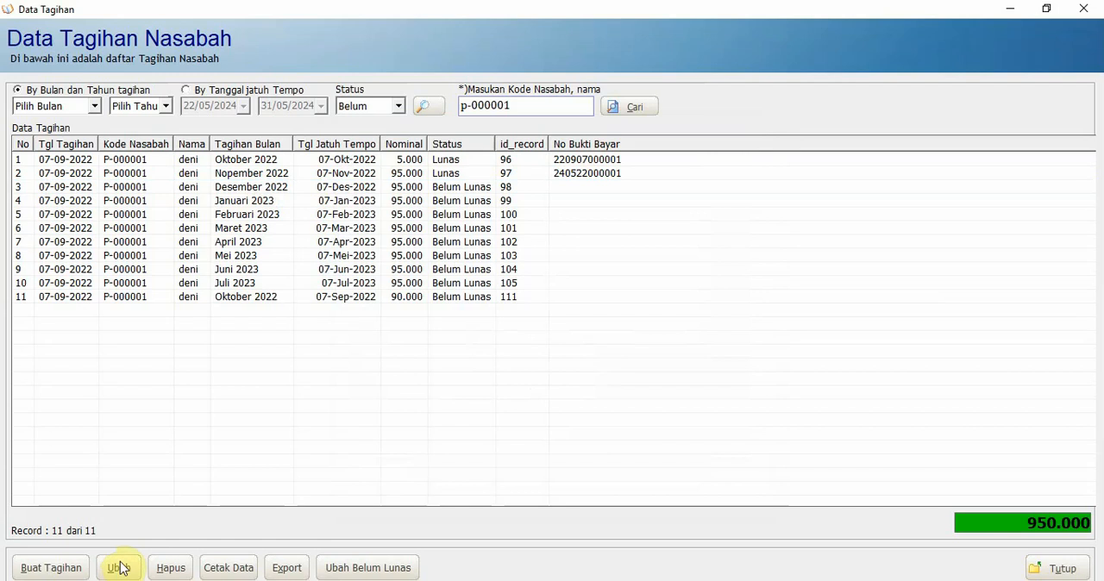
left_click_drag(542, 363, 400, 368)
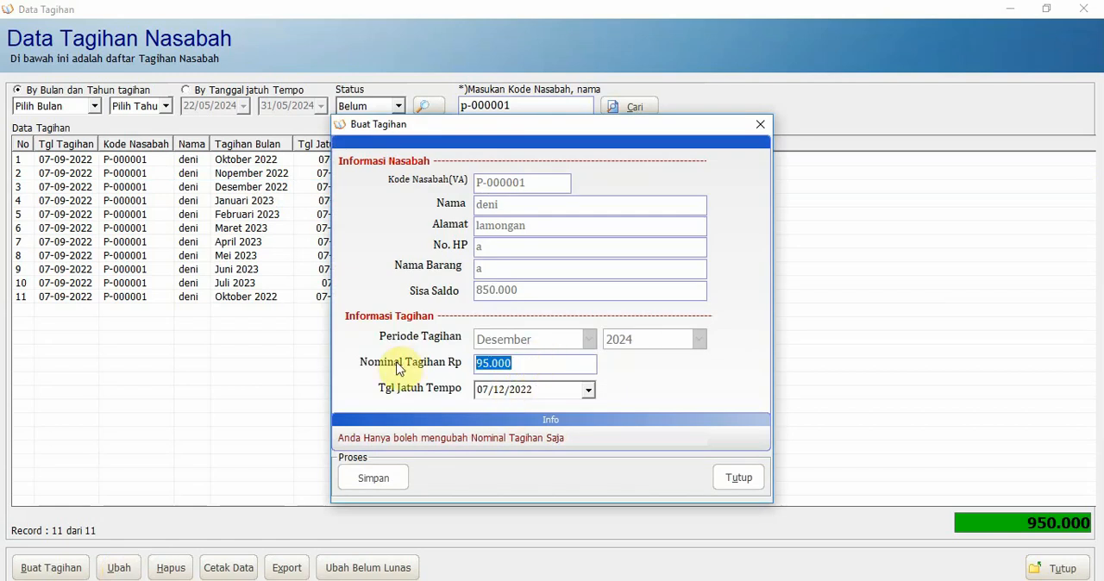
type("50")
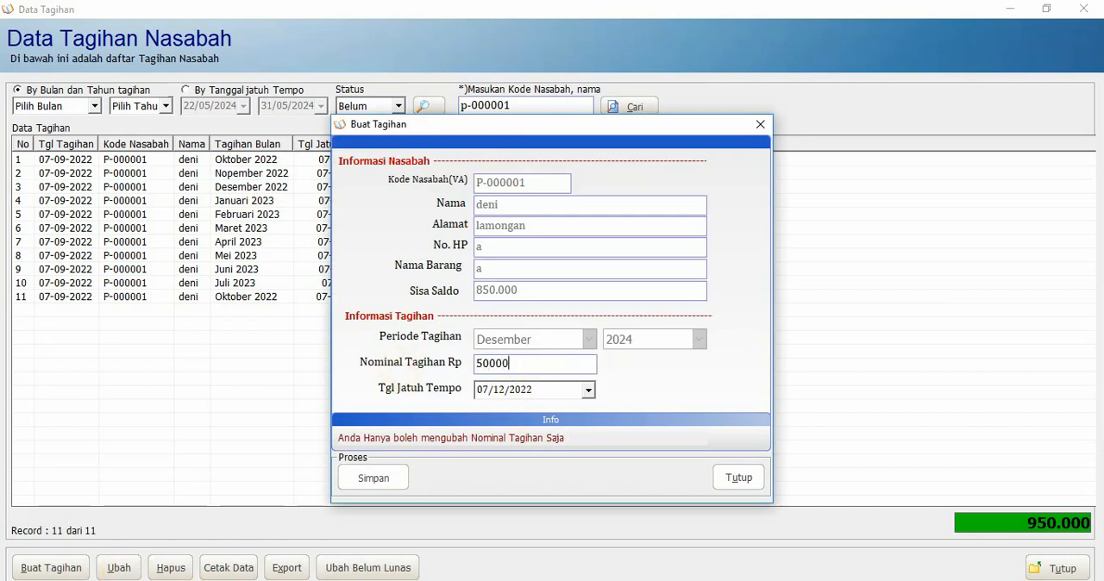
left_click(377, 485)
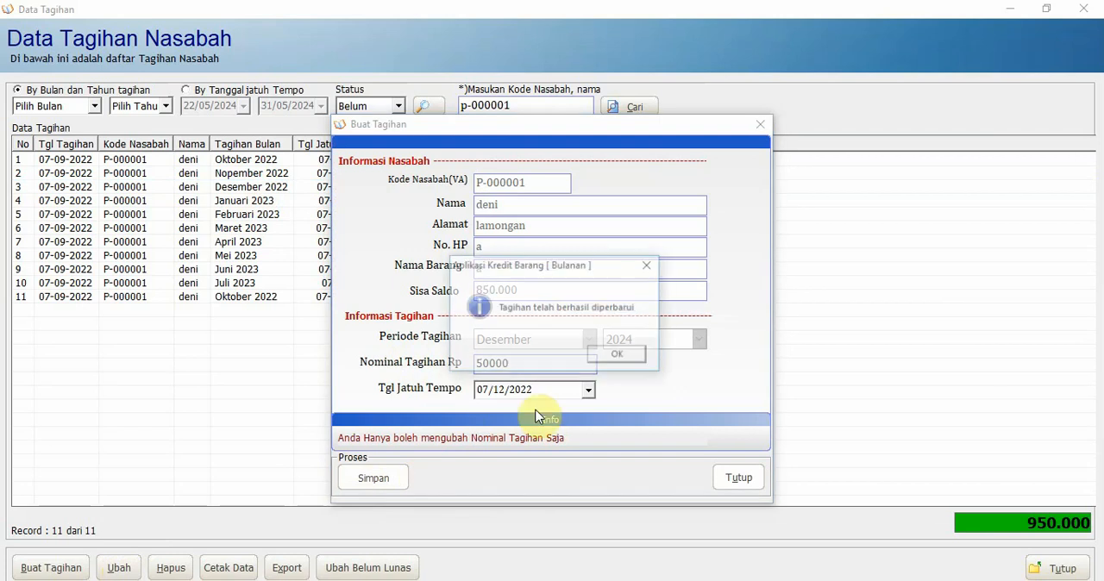
left_click(594, 360)
left_click(733, 479)
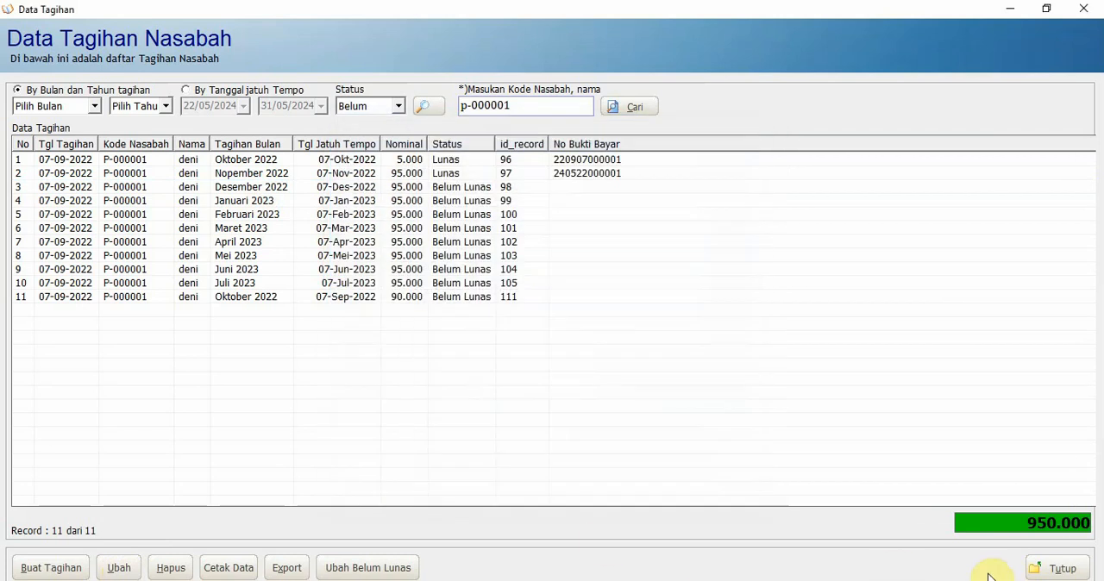
left_click(1072, 567)
Open the installment payment form, load the first customer in the list, and check the amount due for the period
left_click(224, 74)
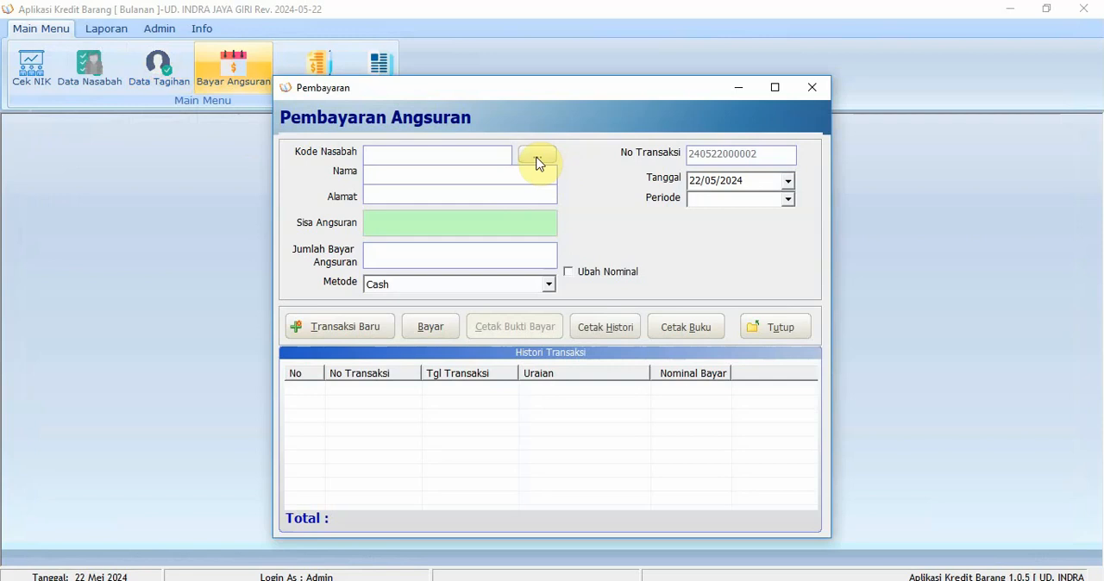
left_click(535, 158)
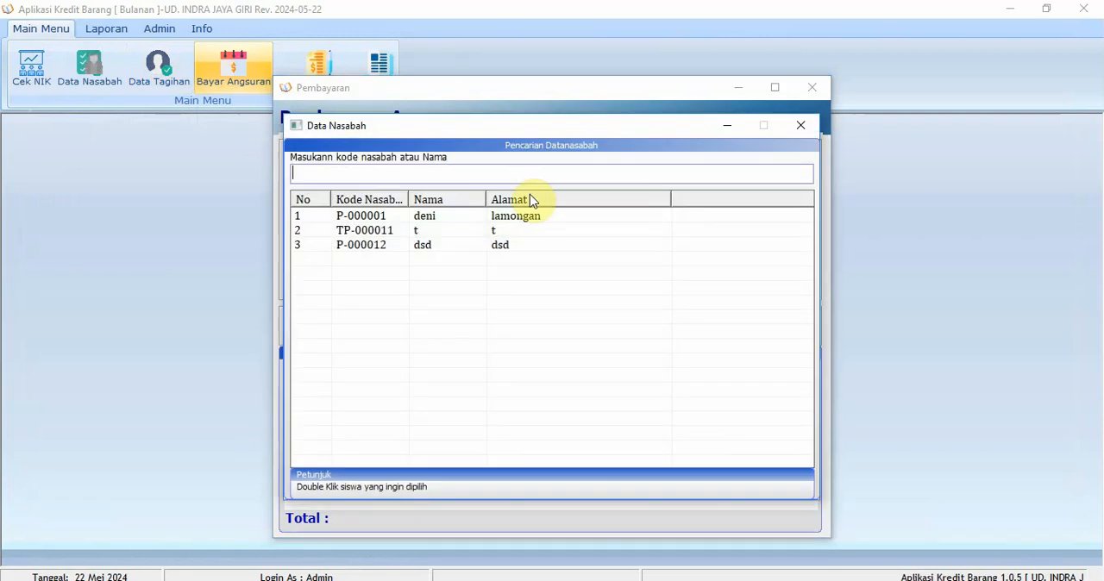
double_click(451, 221)
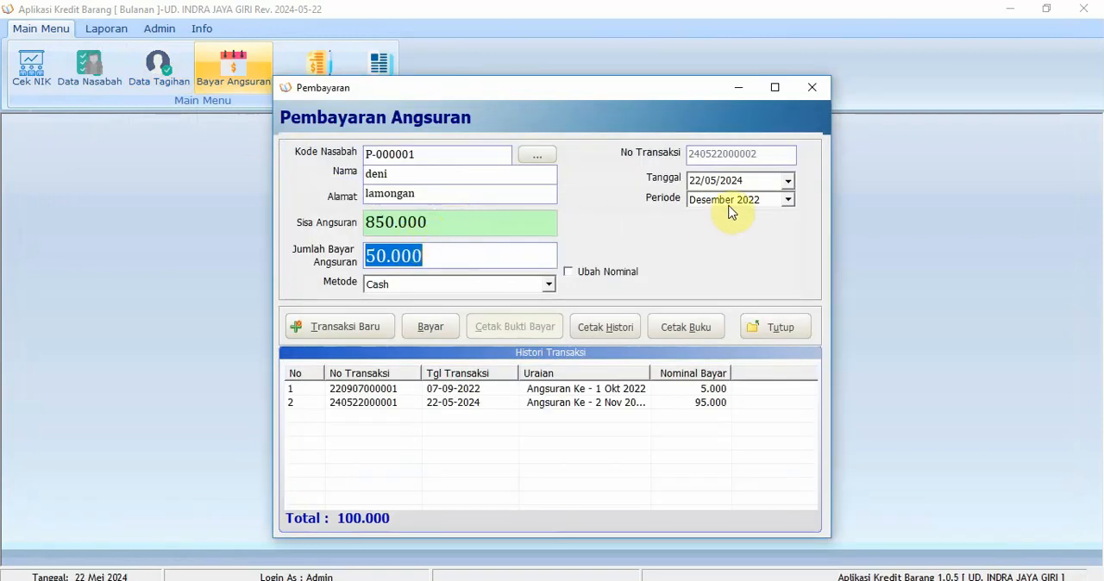
left_click(458, 256)
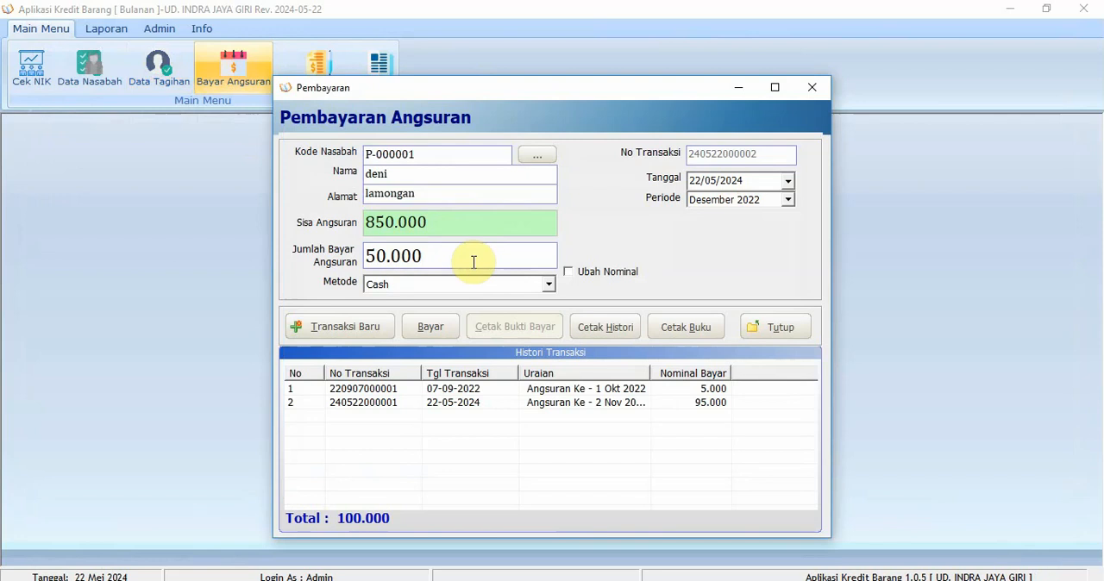